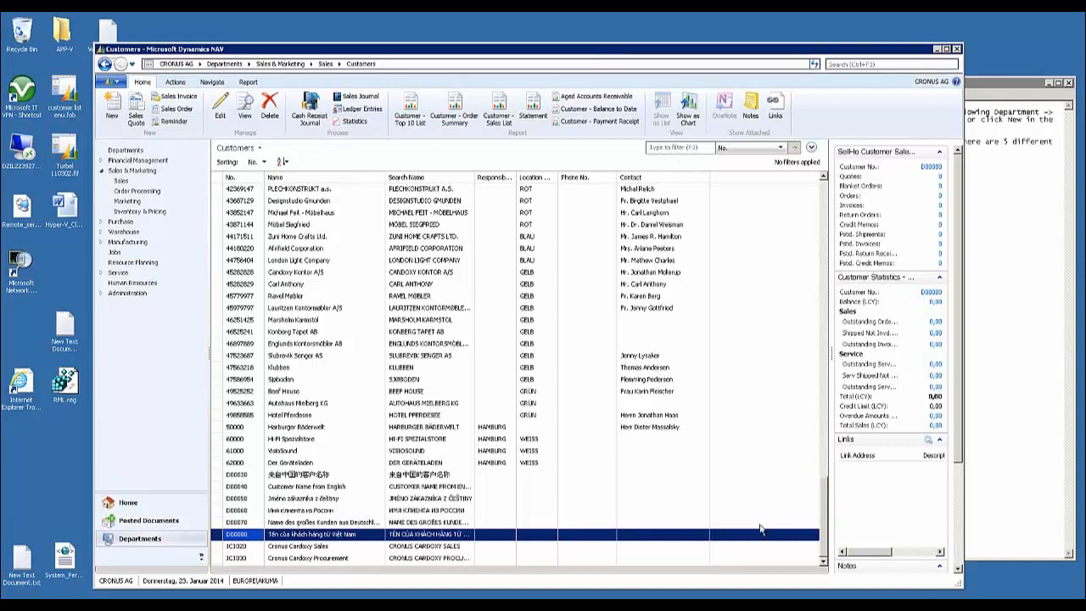
# Shorten the Chinese-language customer's Name to 来自中国的客户 and Address to 来自中国的 on the customer card and close it
pyautogui.click(219, 478)
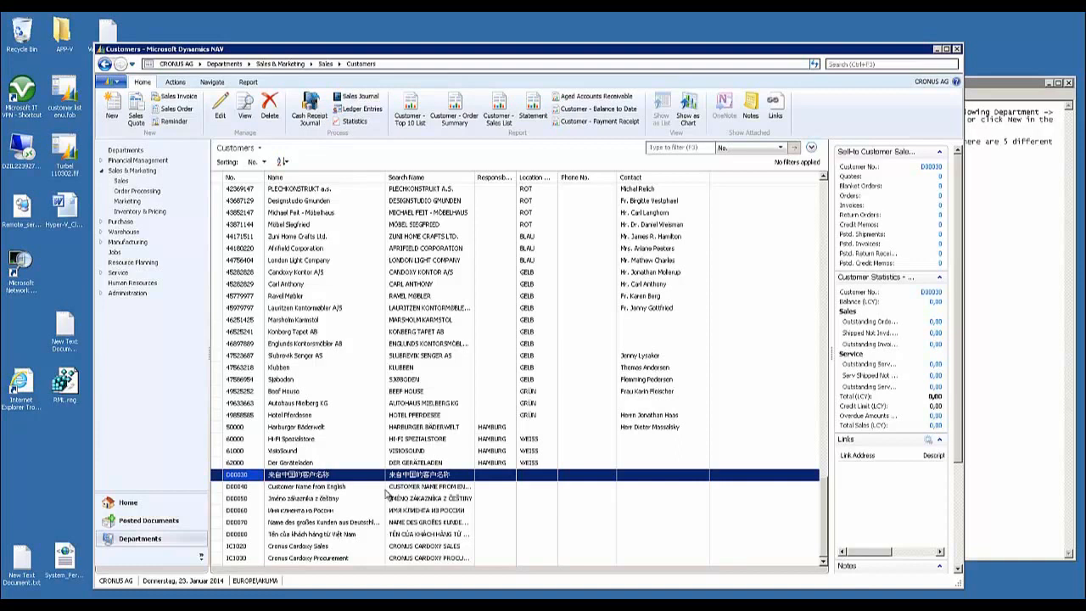
pyautogui.click(278, 476)
pyautogui.doubleClick(279, 480)
pyautogui.moveTo(520, 56); pyautogui.dragTo(536, 66)
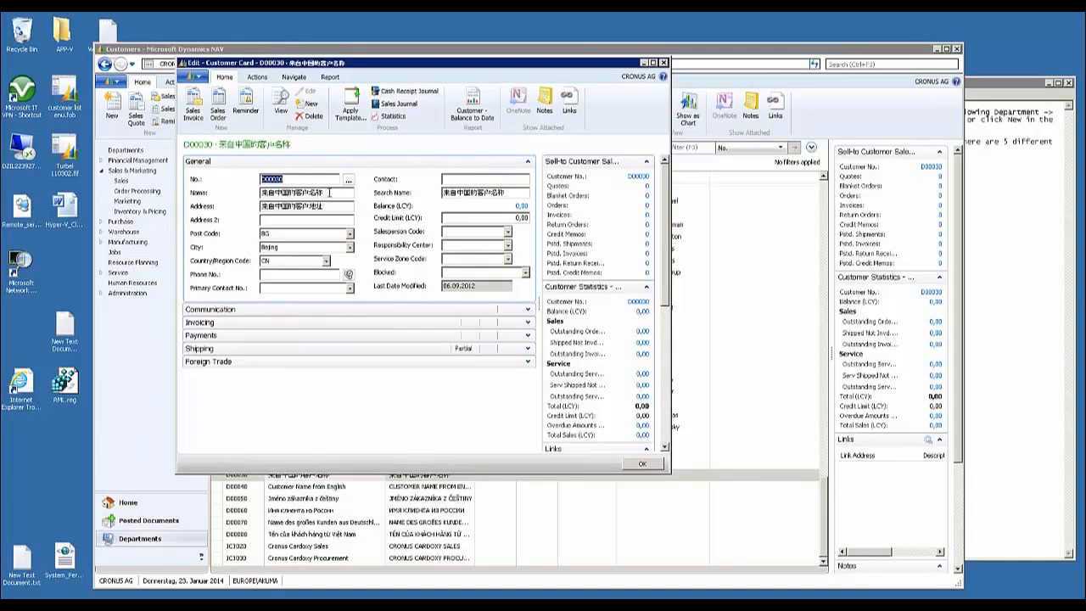
pyautogui.moveTo(336, 193); pyautogui.dragTo(245, 193)
pyautogui.click(335, 204)
pyautogui.moveTo(328, 207); pyautogui.dragTo(291, 229)
pyautogui.press('BackSpace')
pyautogui.click(642, 466)
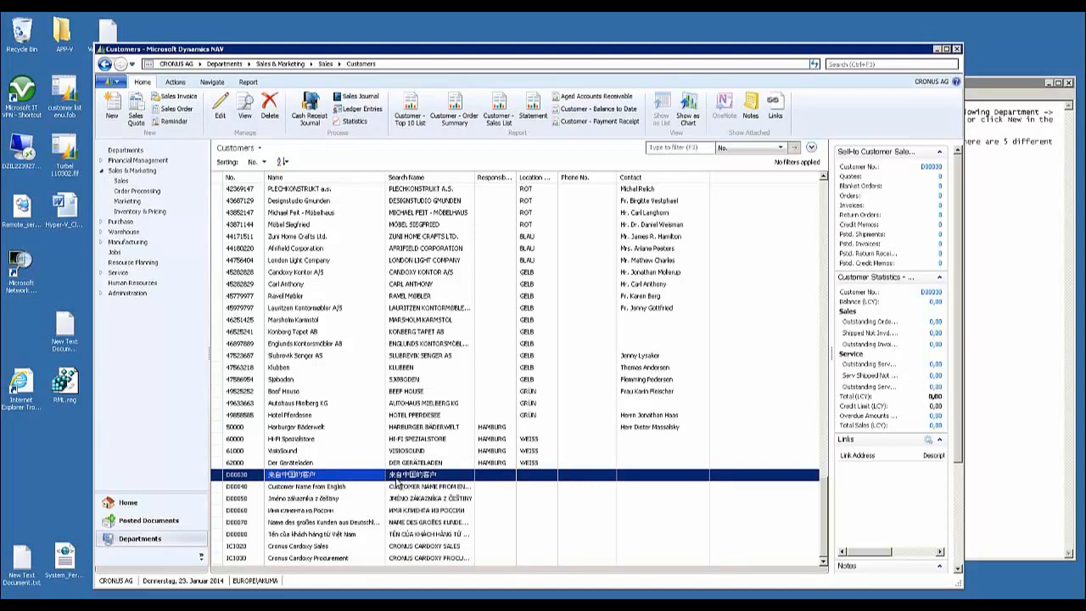
# Review the foreign-language customer records at the end of the list, including the last two Russian-language customers
pyautogui.click(377, 497)
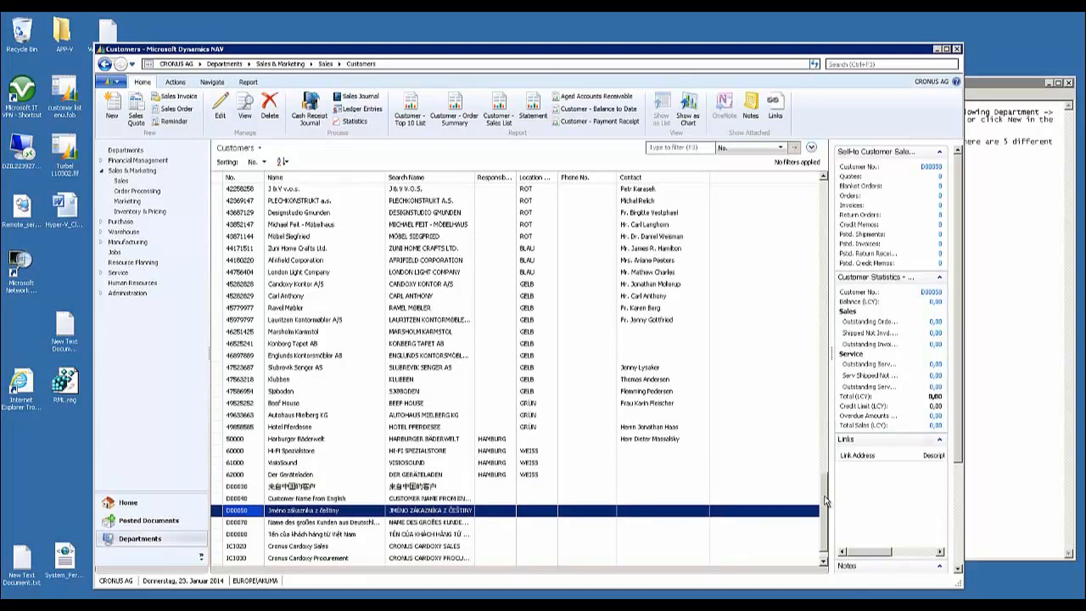
pyautogui.scroll(-1, 823, 526)
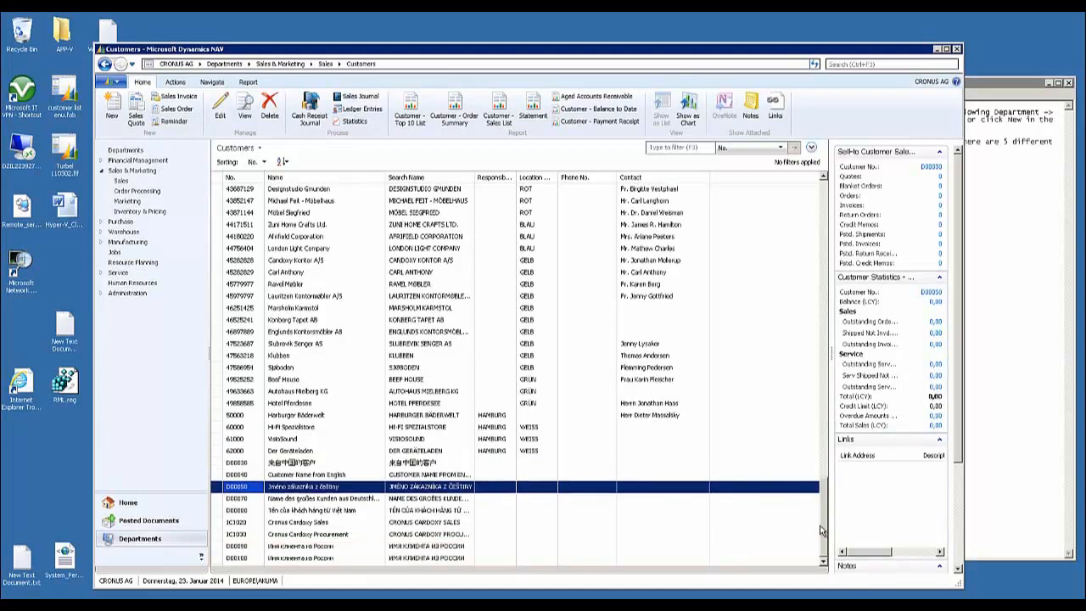
pyautogui.click(328, 548)
pyautogui.click(321, 559)
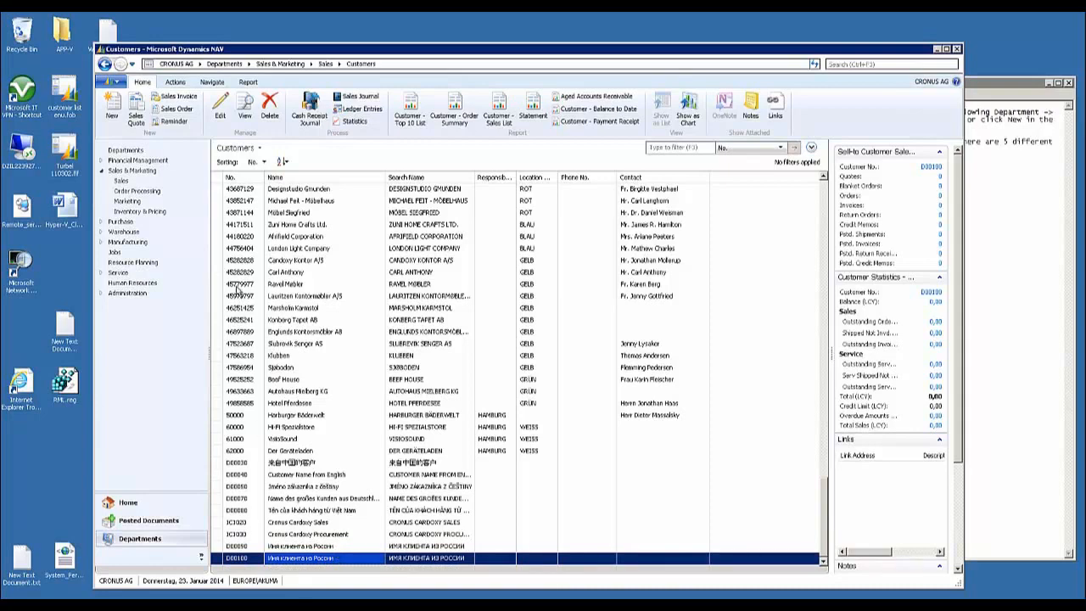
pyautogui.moveTo(612, 52); pyautogui.dragTo(608, 48)
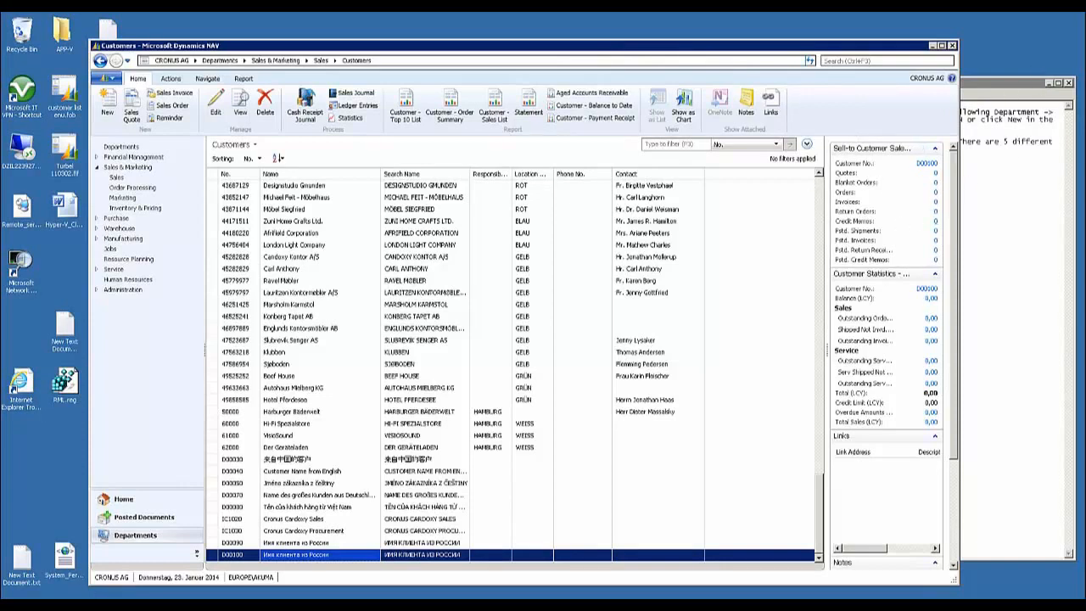
# Switch to the NAV Development Environment and examine the node structure of XMLport 50000 Unicode in its designer
pyautogui.hotkey('alt', 'Tab')
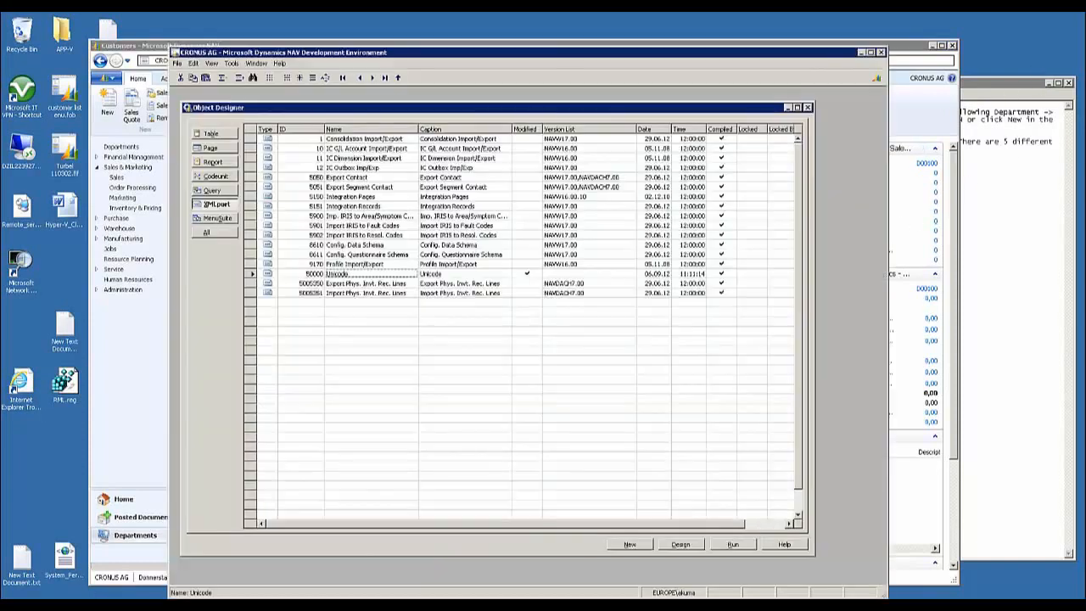
pyautogui.click(252, 275)
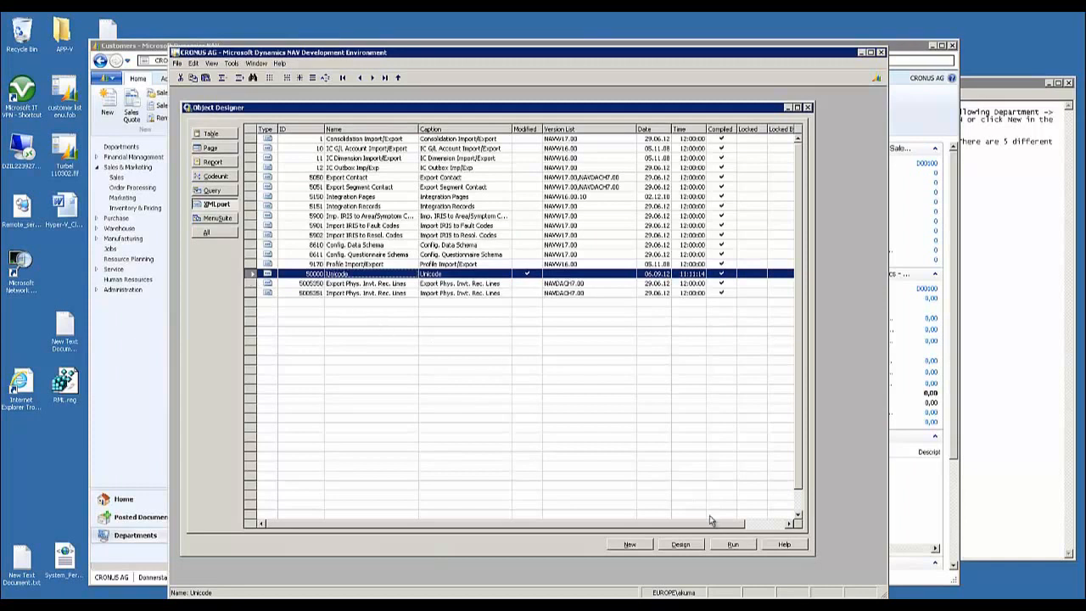
pyautogui.click(695, 545)
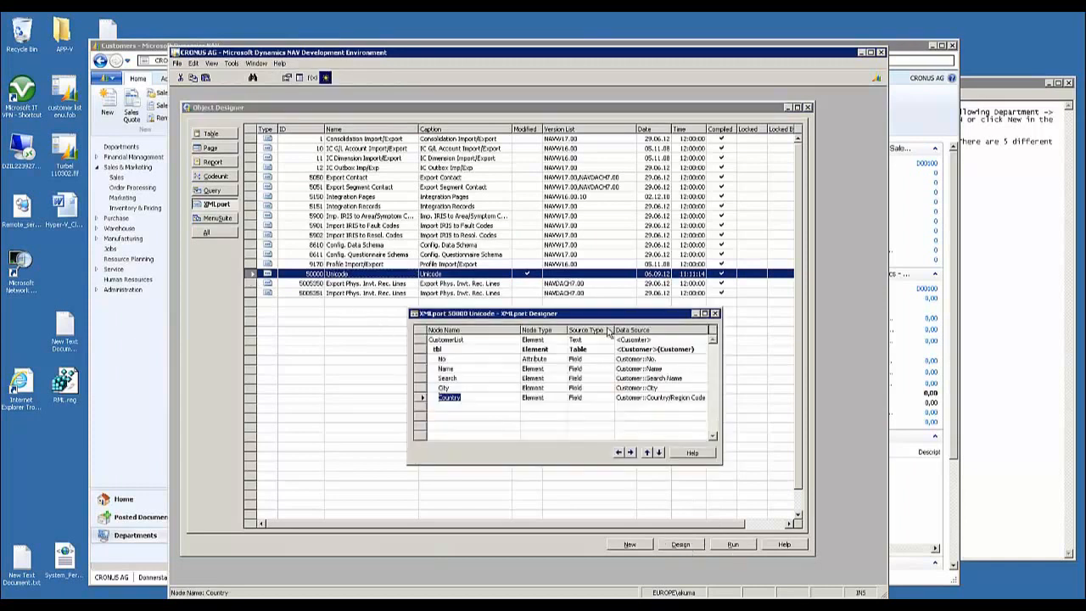
pyautogui.moveTo(618, 314); pyautogui.dragTo(625, 312)
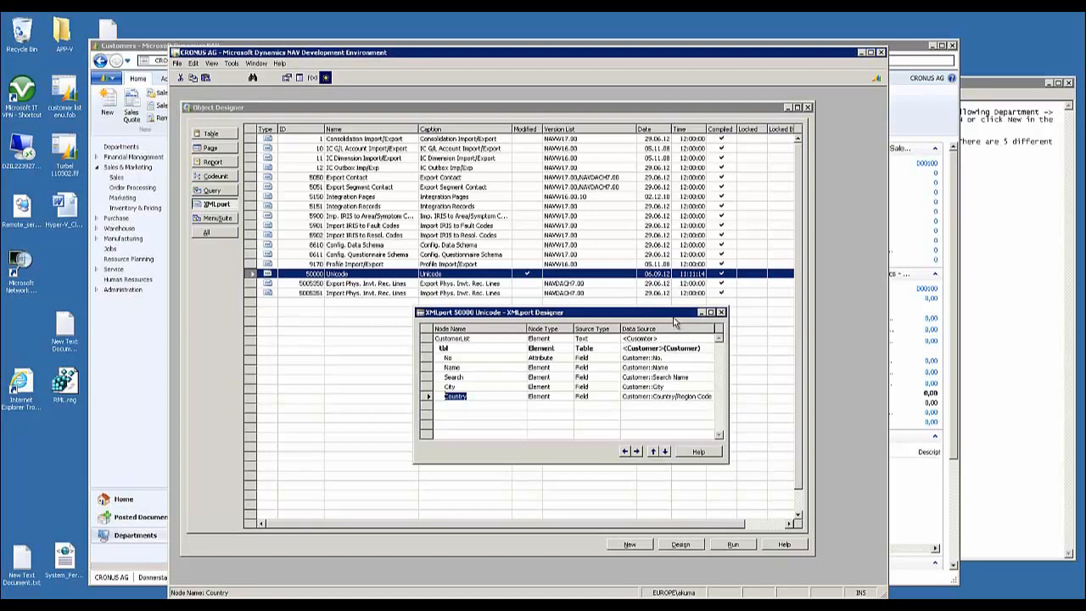
pyautogui.click(721, 312)
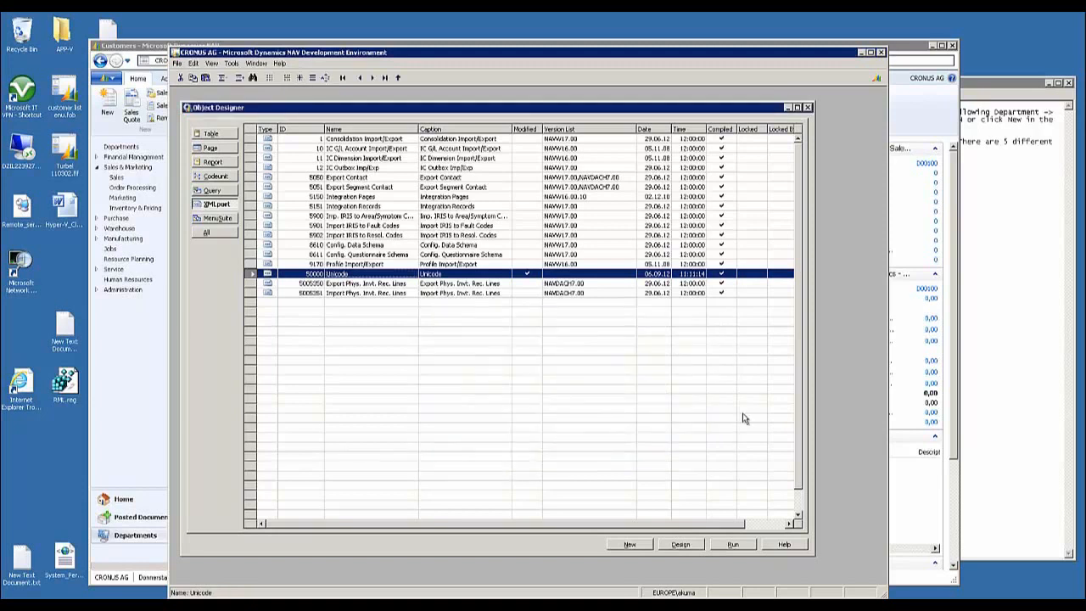
# Run XMLport 50000 Unicode and set its direction to Export
pyautogui.click(726, 546)
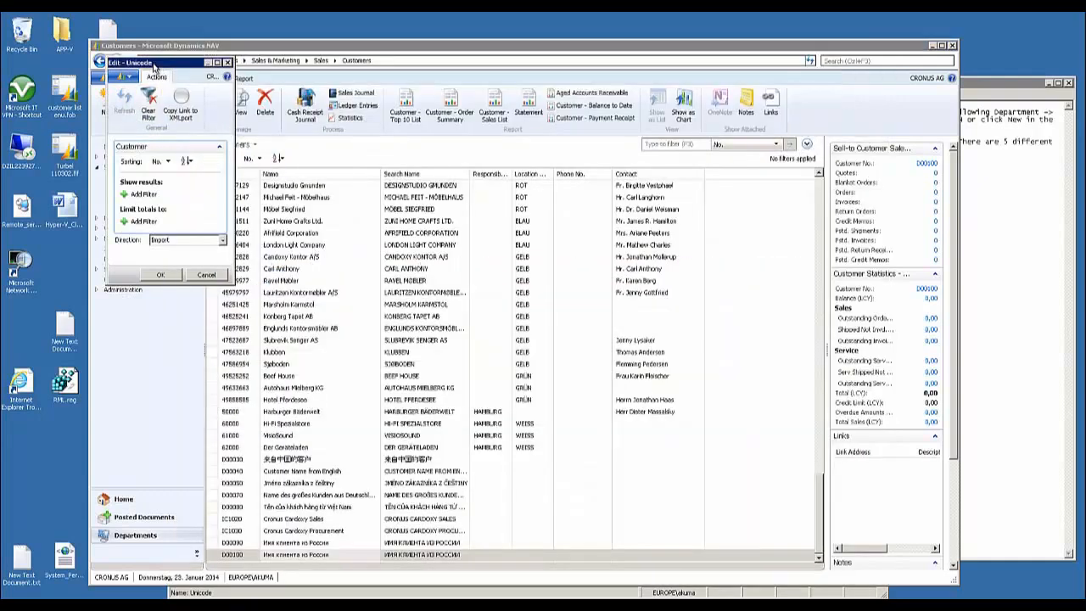
pyautogui.moveTo(153, 67); pyautogui.dragTo(691, 158)
pyautogui.moveTo(768, 272); pyautogui.dragTo(896, 286)
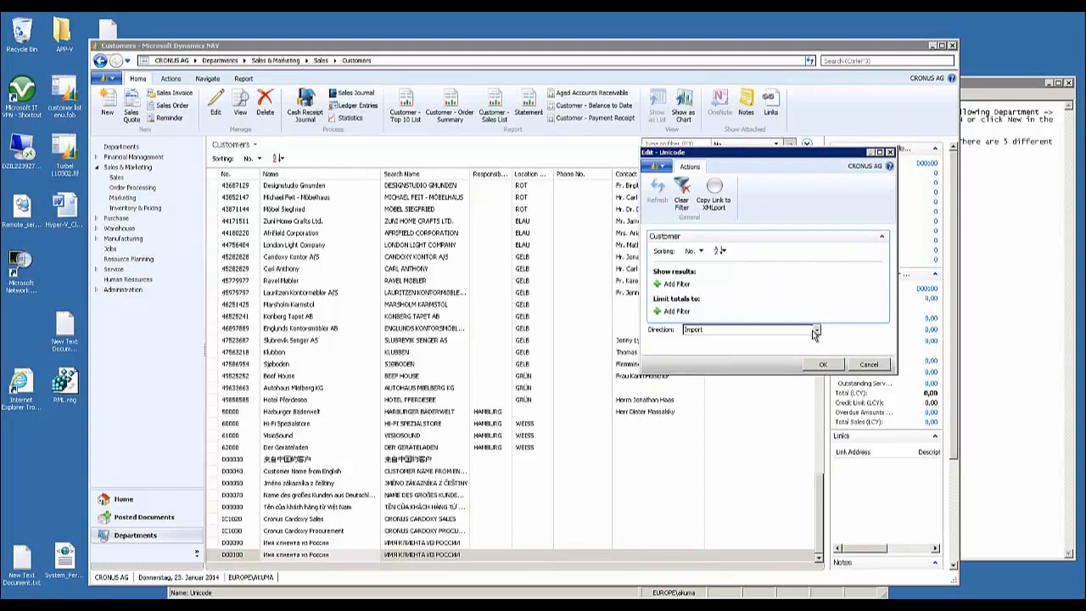
pyautogui.click(816, 330)
pyautogui.click(697, 358)
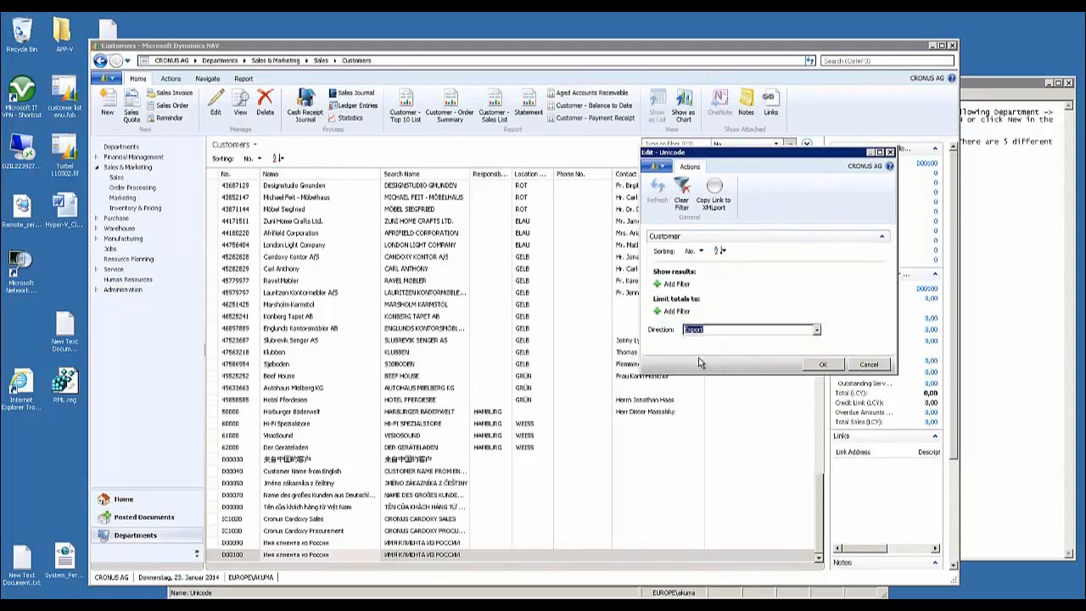
# Add a results filter on No. covering the range from the Chinese-language customer to the last Russian-language customer
pyautogui.click(670, 285)
pyautogui.click(734, 292)
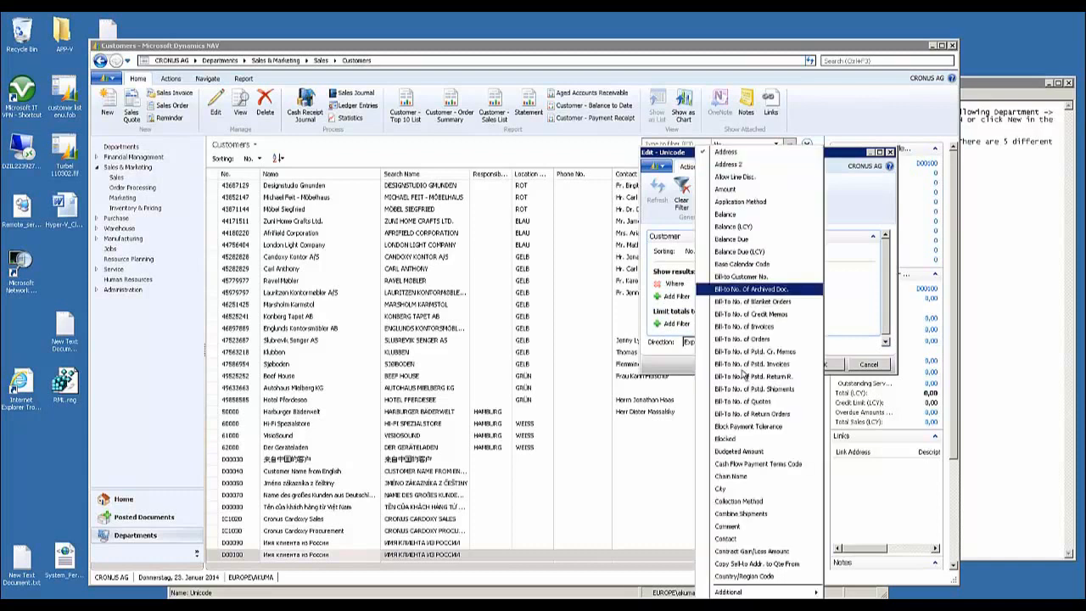
pyautogui.moveTo(755, 594)
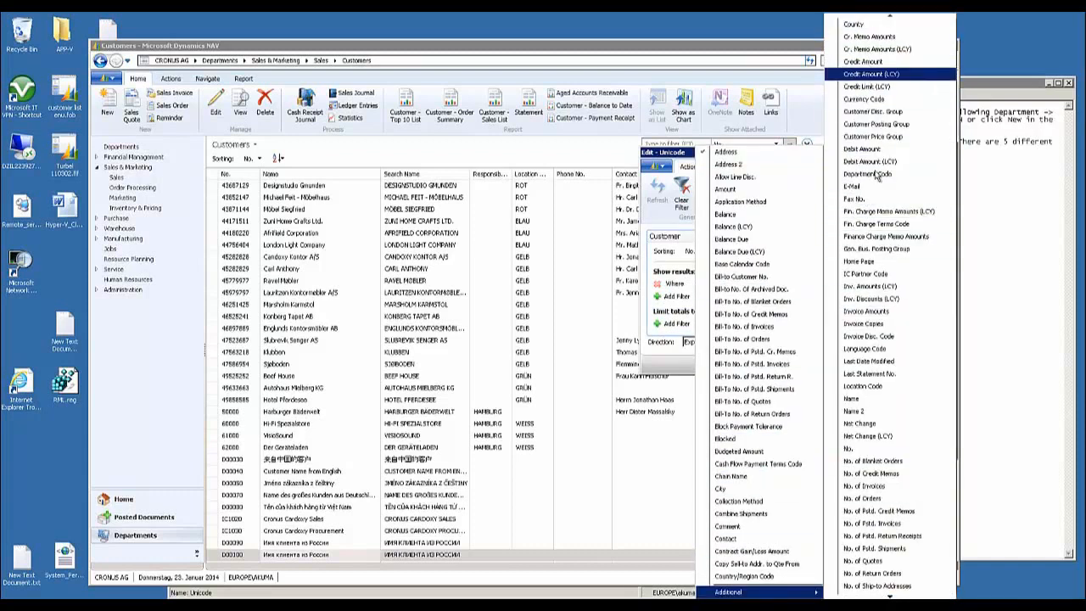
pyautogui.click(857, 448)
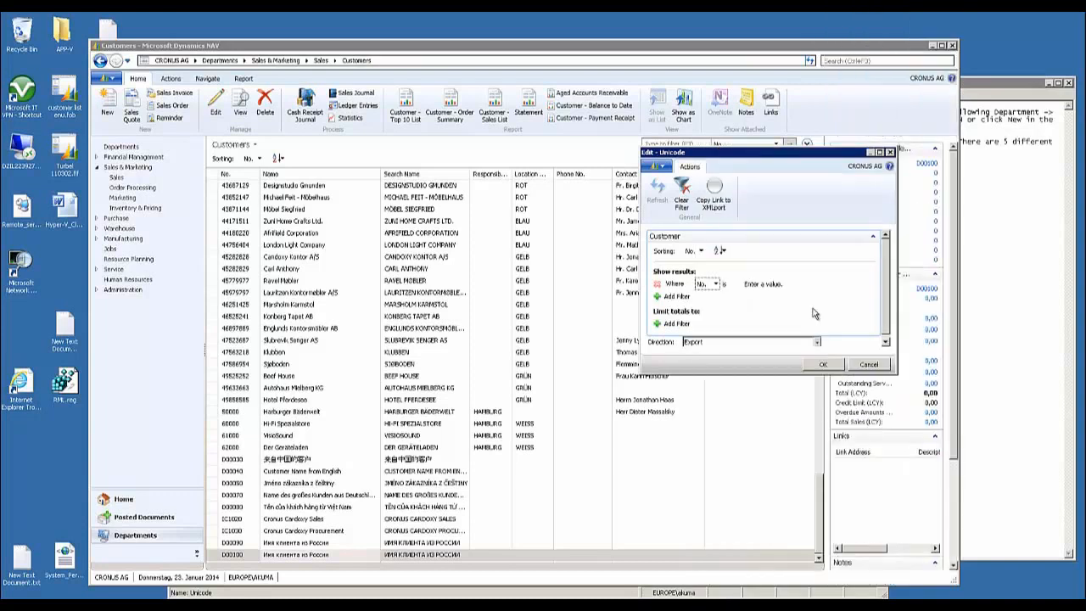
pyautogui.click(772, 284)
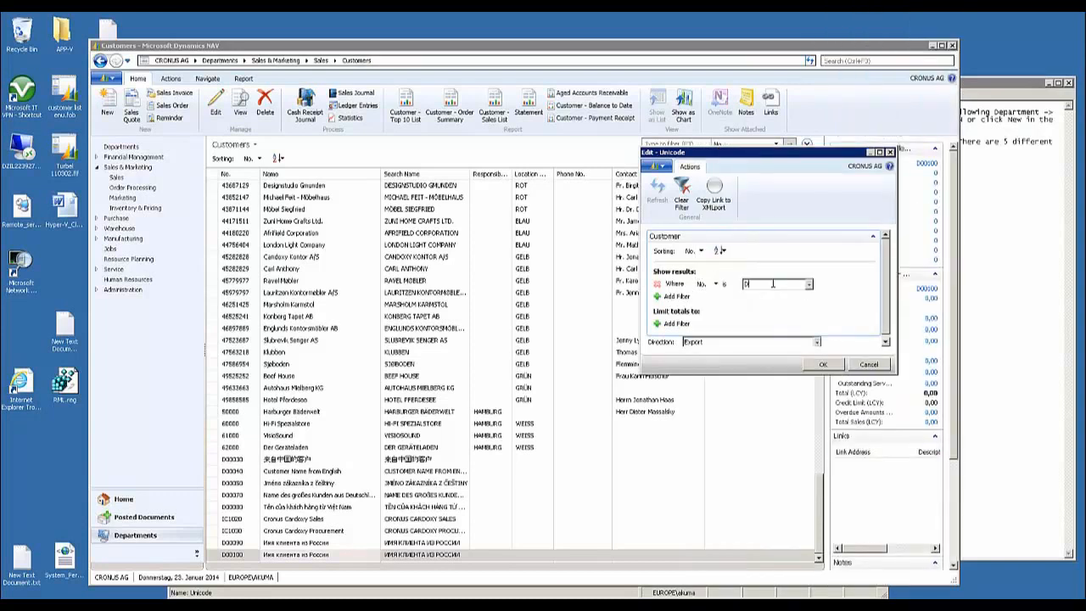
pyautogui.write('D')
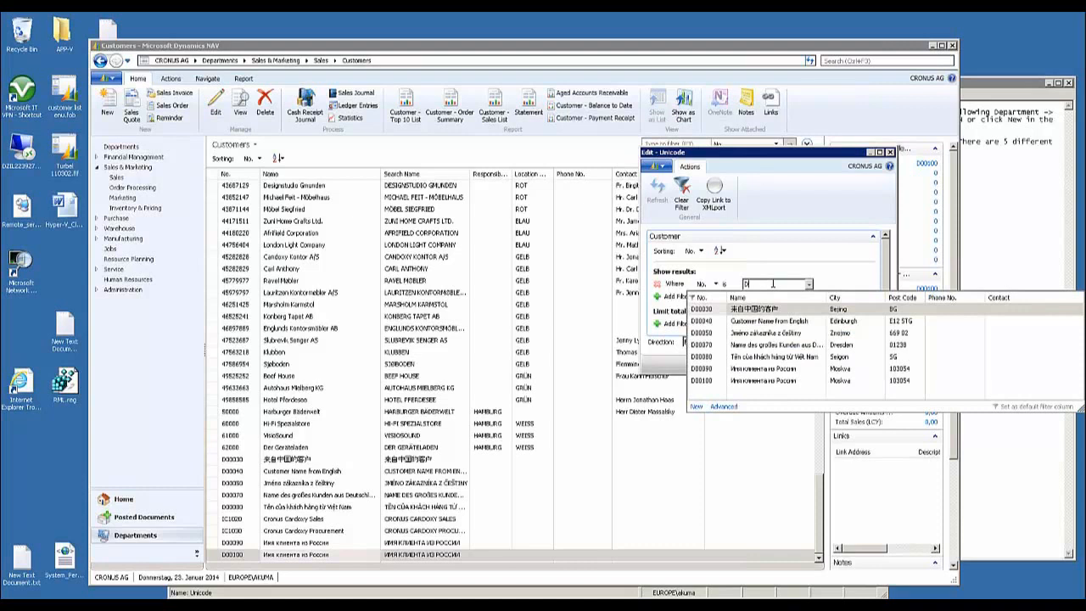
pyautogui.write('000')
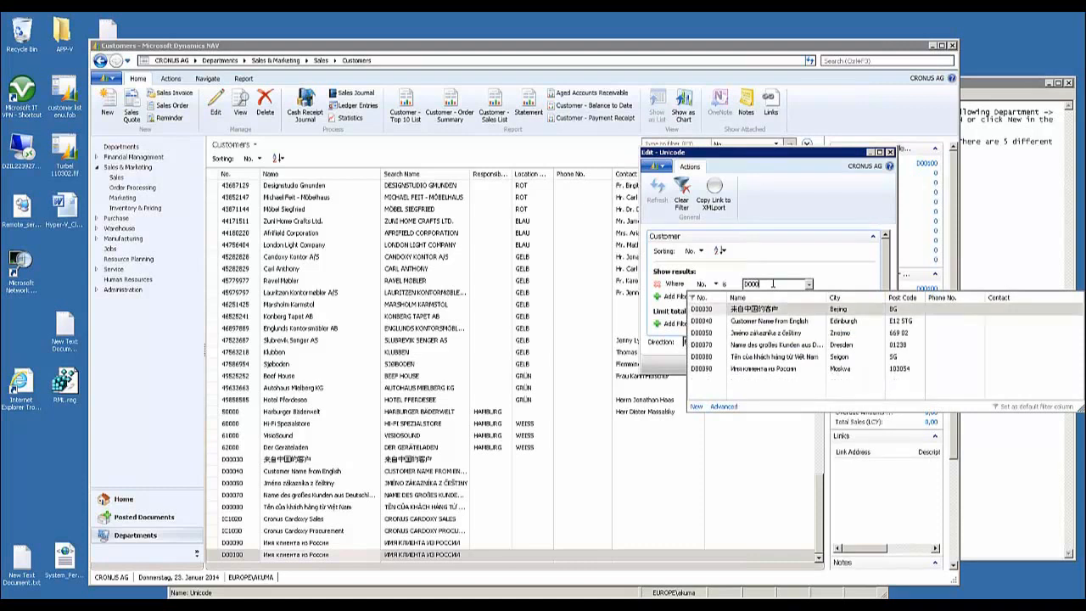
pyautogui.write('30')
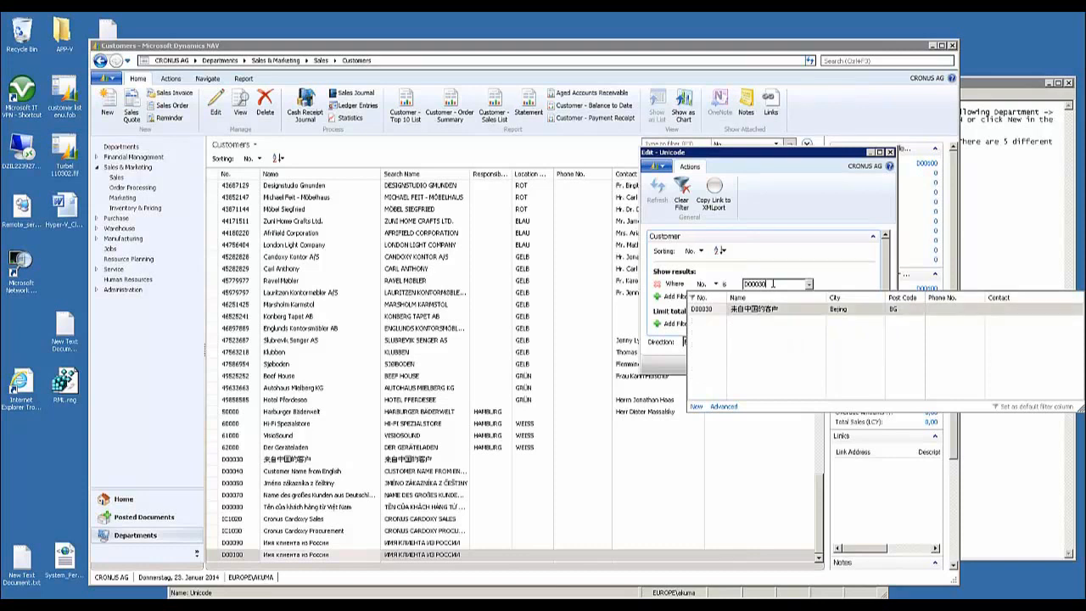
pyautogui.write('..D')
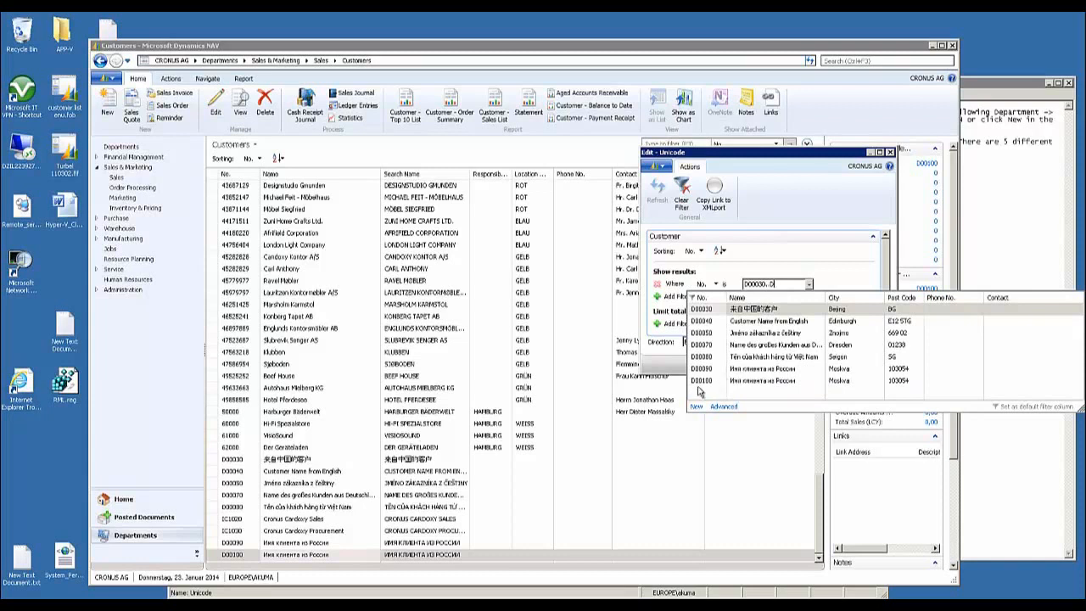
pyautogui.click(700, 381)
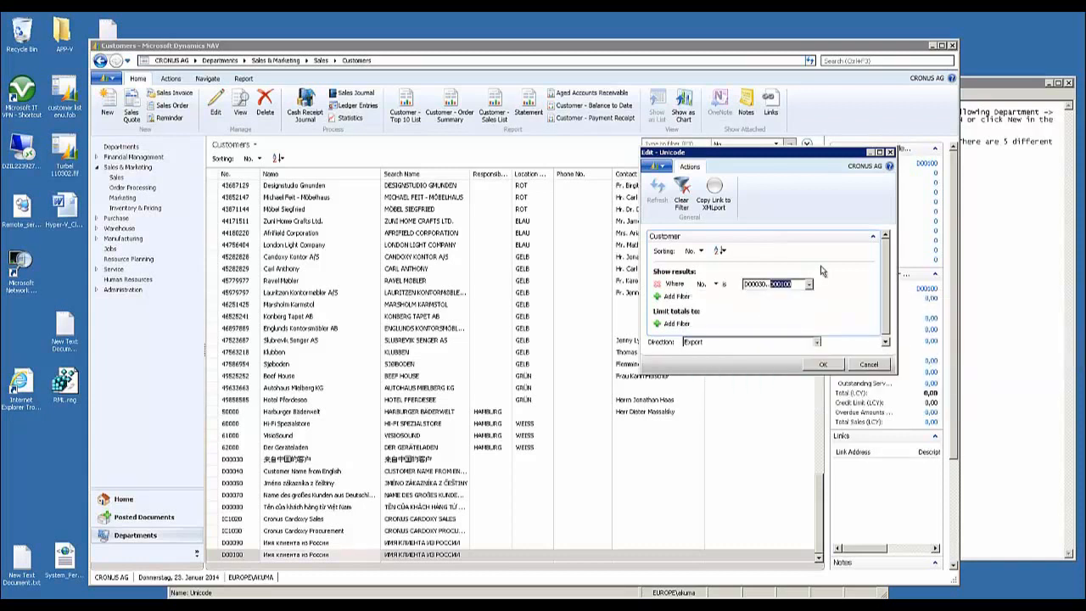
# Run the export and save it to the Desktop as Unicode.xml with the XML Files type
pyautogui.click(823, 365)
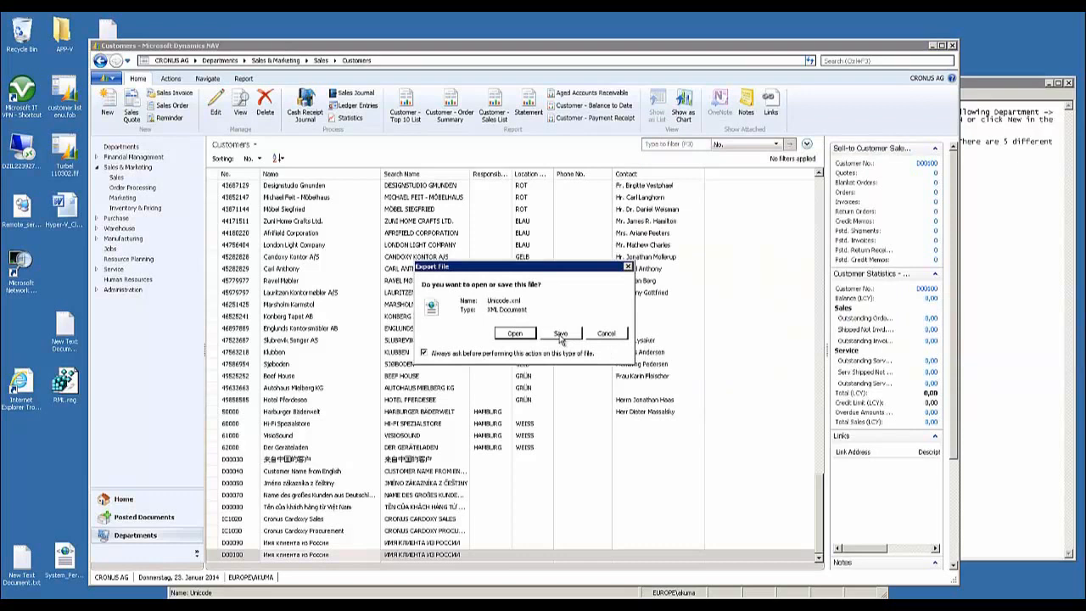
pyautogui.click(561, 334)
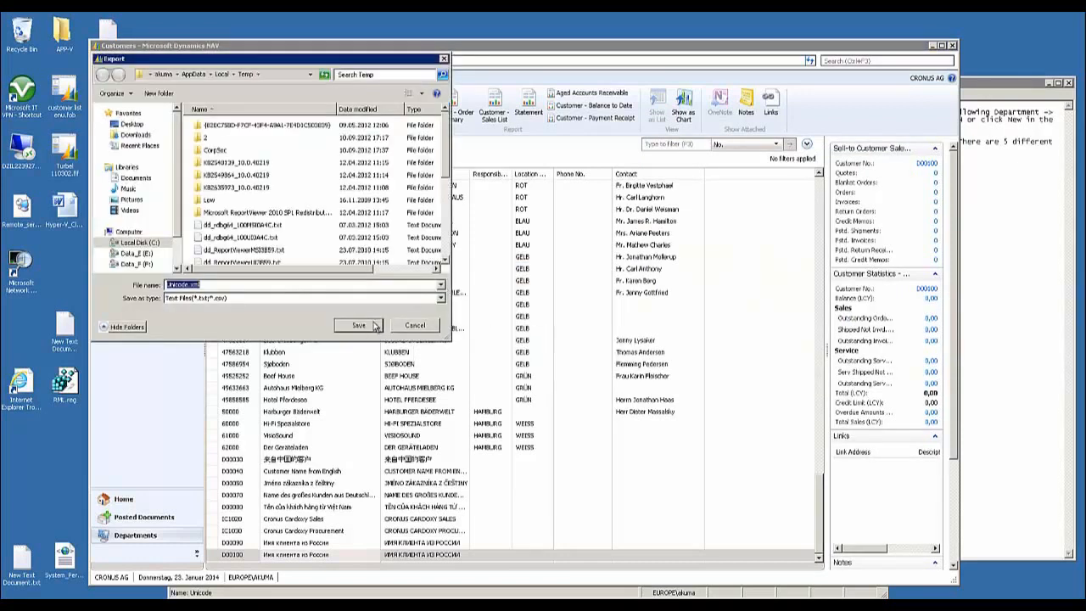
pyautogui.click(380, 301)
pyautogui.click(280, 322)
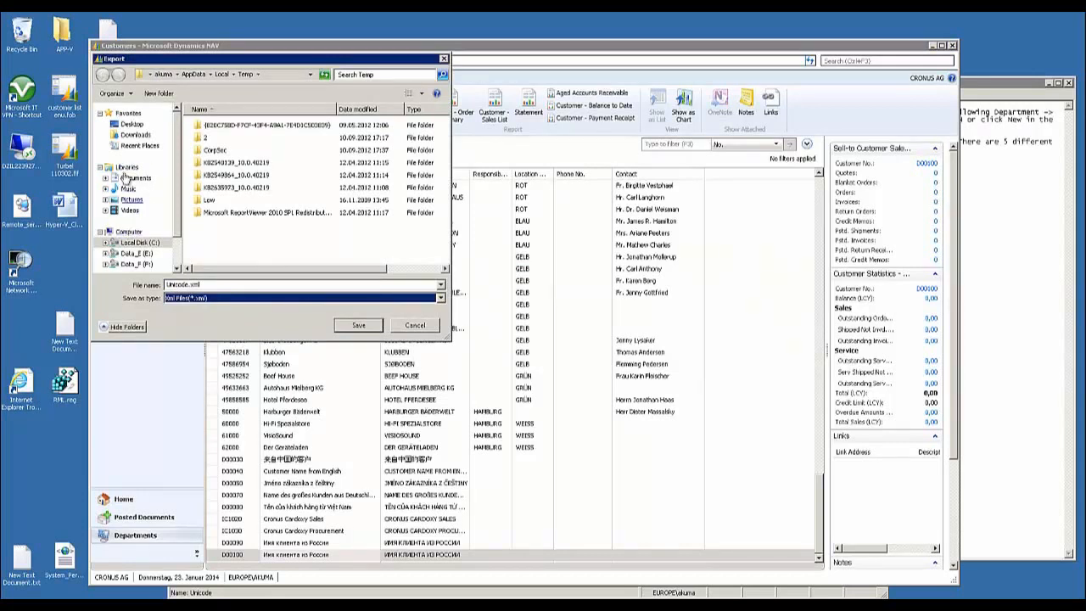
pyautogui.click(132, 124)
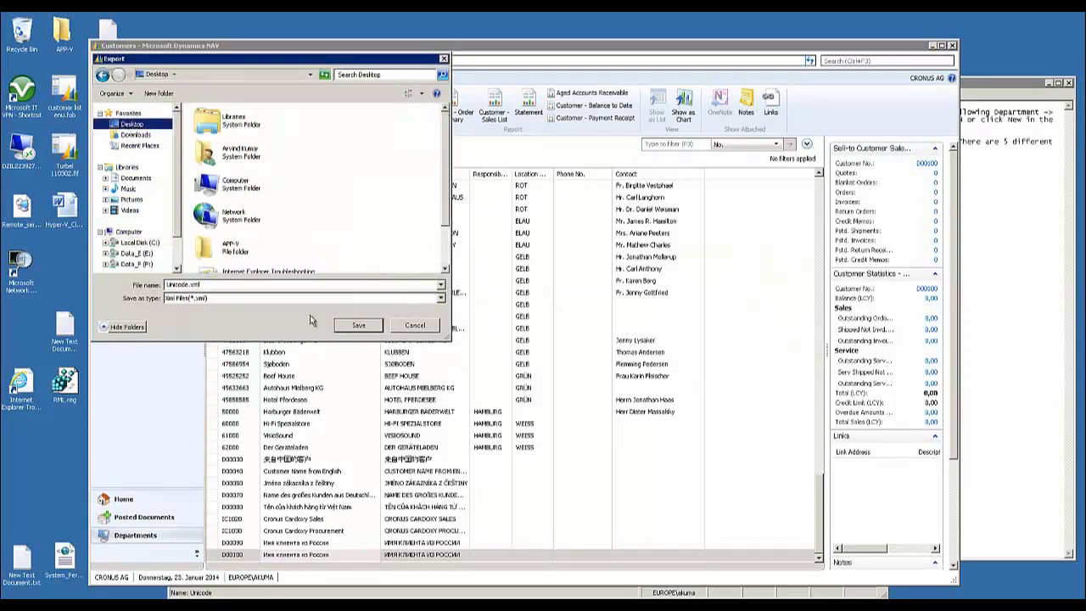
pyautogui.click(348, 326)
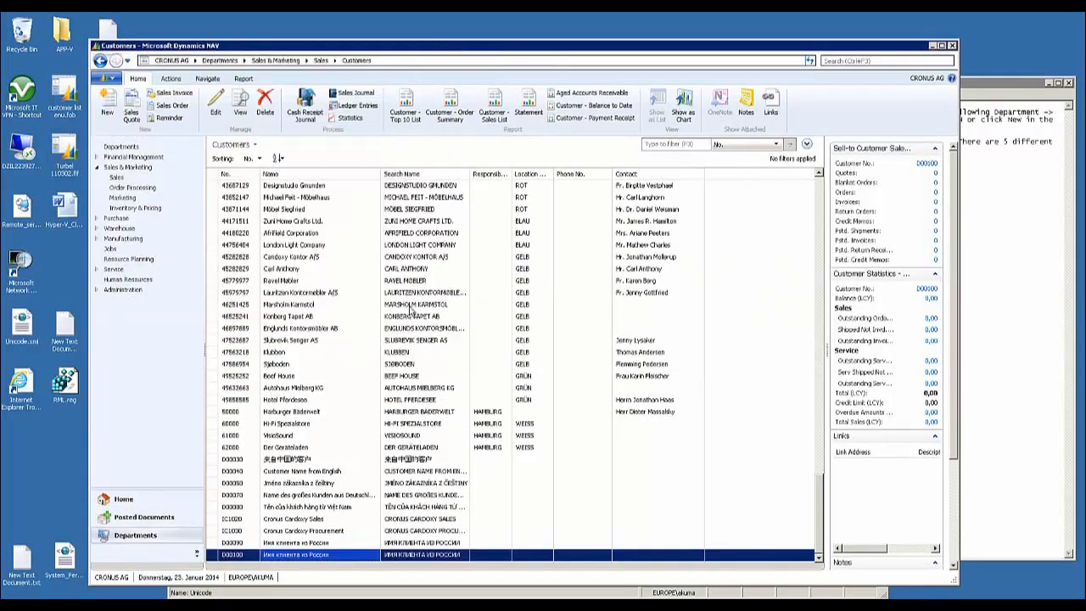
# Open the exported Unicode.xml in Internet Explorer, examine its customer records in the enlarged window, and close it
pyautogui.doubleClick(25, 335)
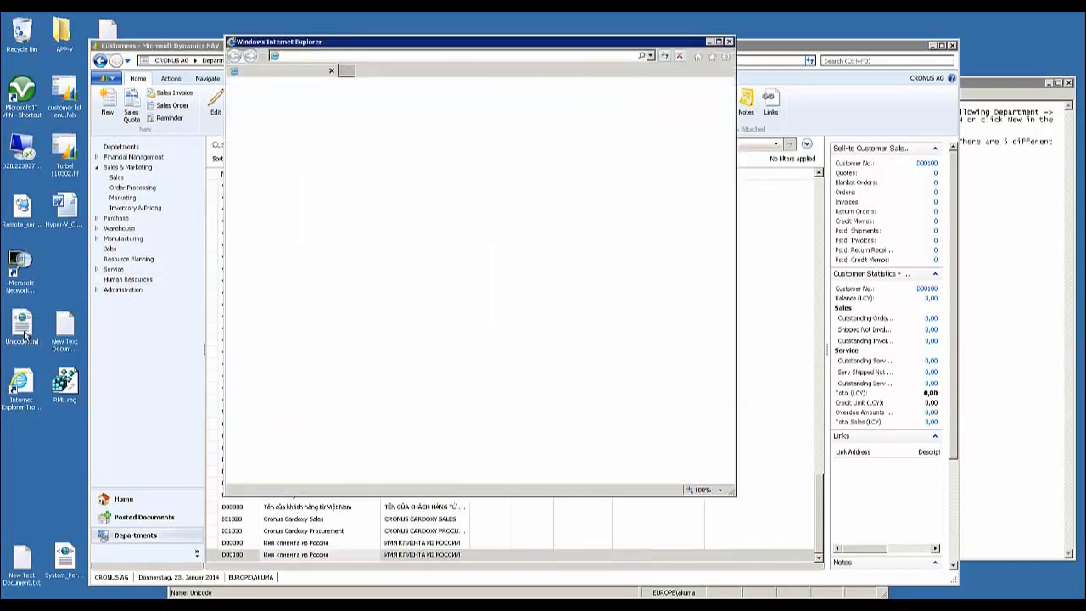
pyautogui.moveTo(737, 499); pyautogui.dragTo(866, 564)
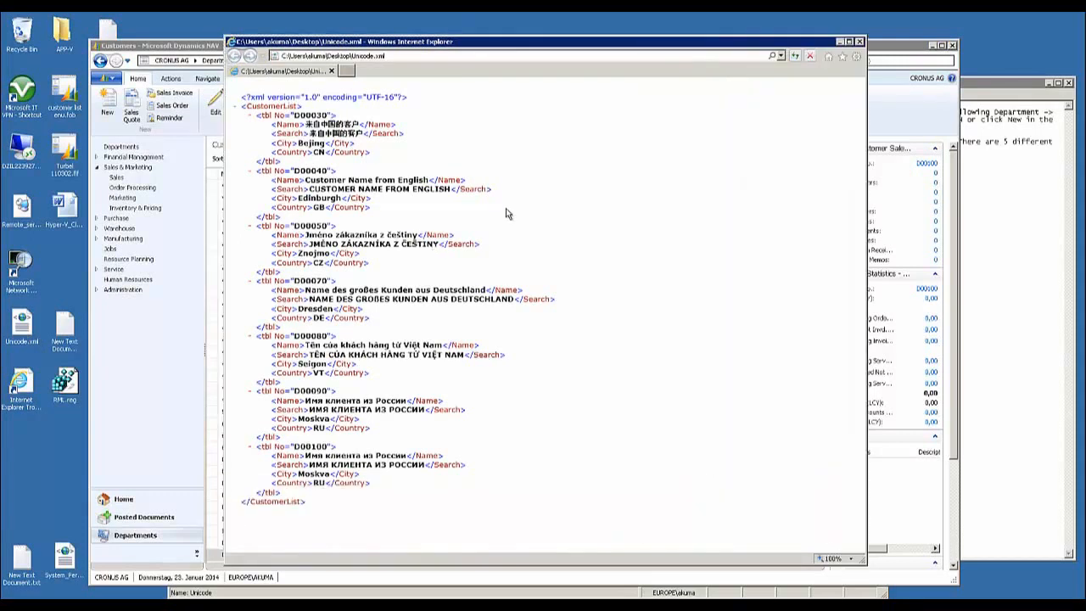
pyautogui.moveTo(500, 51); pyautogui.dragTo(504, 51)
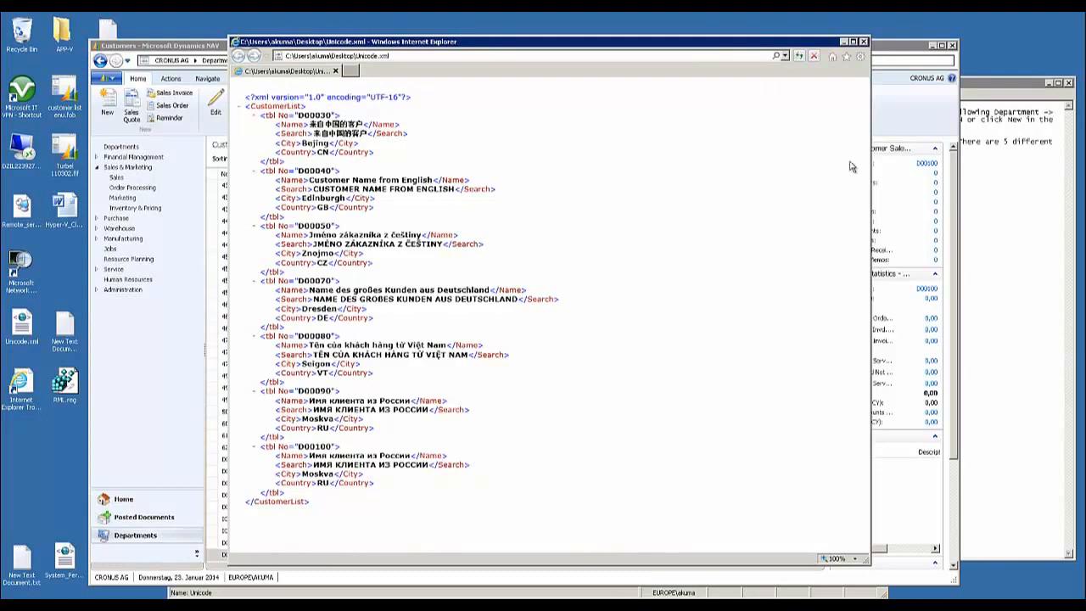
pyautogui.click(864, 42)
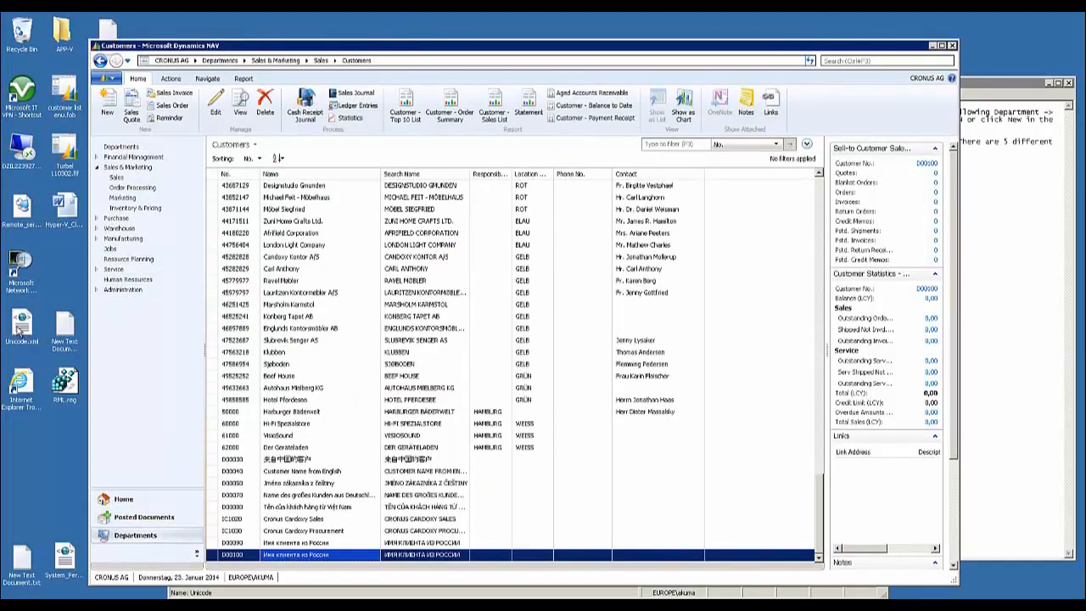
# Open Unicode.xml in Notepad and replace the customer numbers of the Chinese, English and Czech records with new ones
pyautogui.rightClick(18, 329)
pyautogui.click(50, 346)
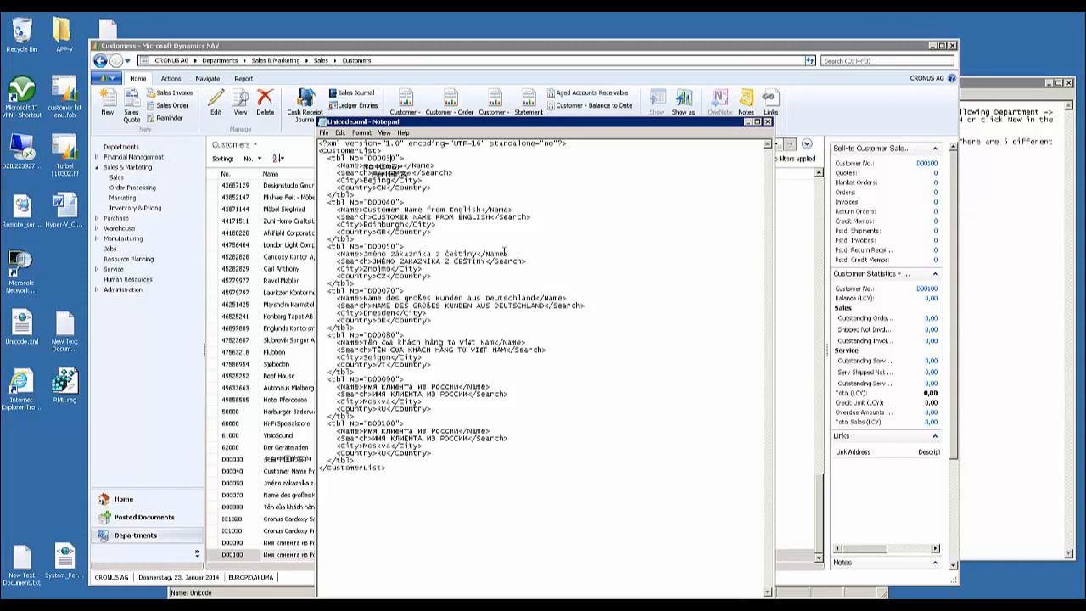
pyautogui.press('BackSpace')
pyautogui.write('12')
pyautogui.press('Delete')
pyautogui.press('BackSpace')
pyautogui.write('13')
pyautogui.press('BackSpace')
pyautogui.write('14')
# Replace the customer numbers of the German, Vietnamese and first Russian records in Unicode.xml with new ones
pyautogui.press('BackSpace')
pyautogui.write('150')
pyautogui.press('BackSpace')
pyautogui.click(391, 335)
pyautogui.press('BackSpace')
pyautogui.write('160')
pyautogui.press('BackSpace')
pyautogui.write('17')
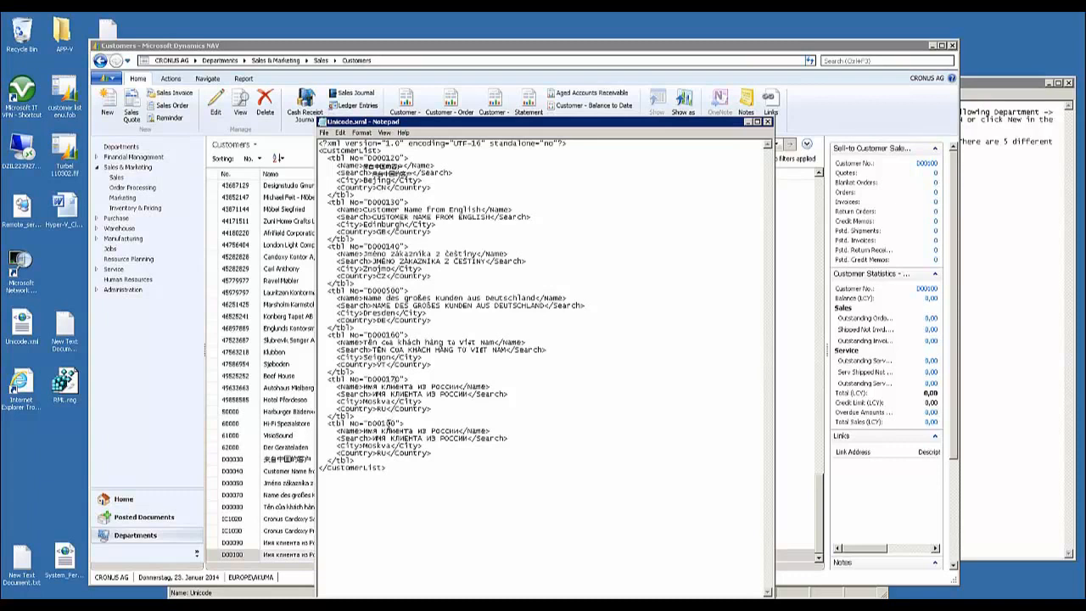
pyautogui.write('8')
# Complete the new customer number of the last Russian record in Unicode.xml and close the file
pyautogui.click(768, 123)
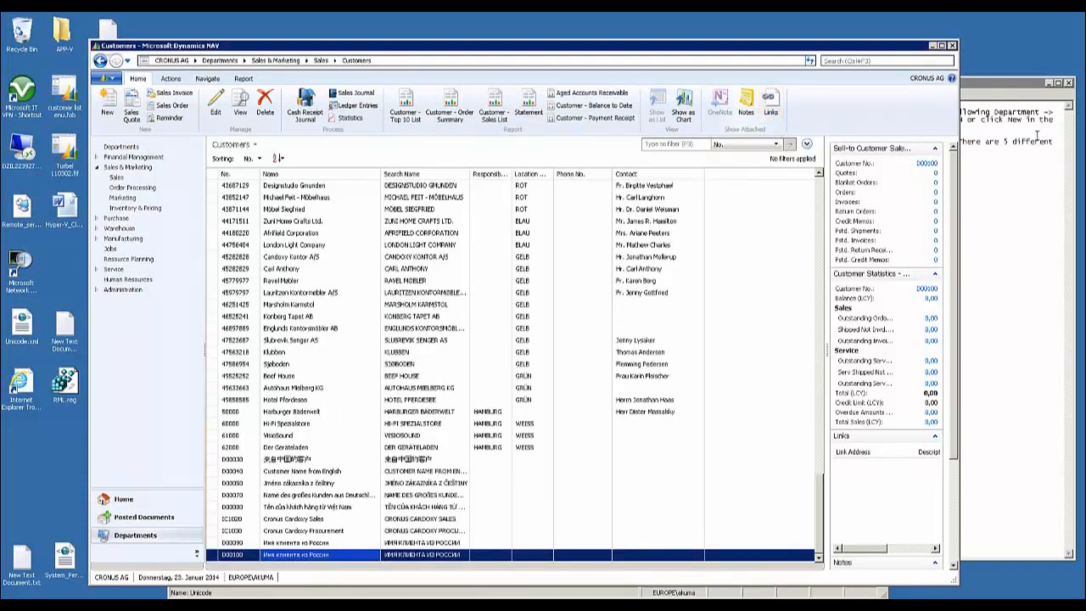
# Switch to the Dynamics NAV Development Environment and run the Unicode XMLport with the direction Import
pyautogui.click(403, 604)
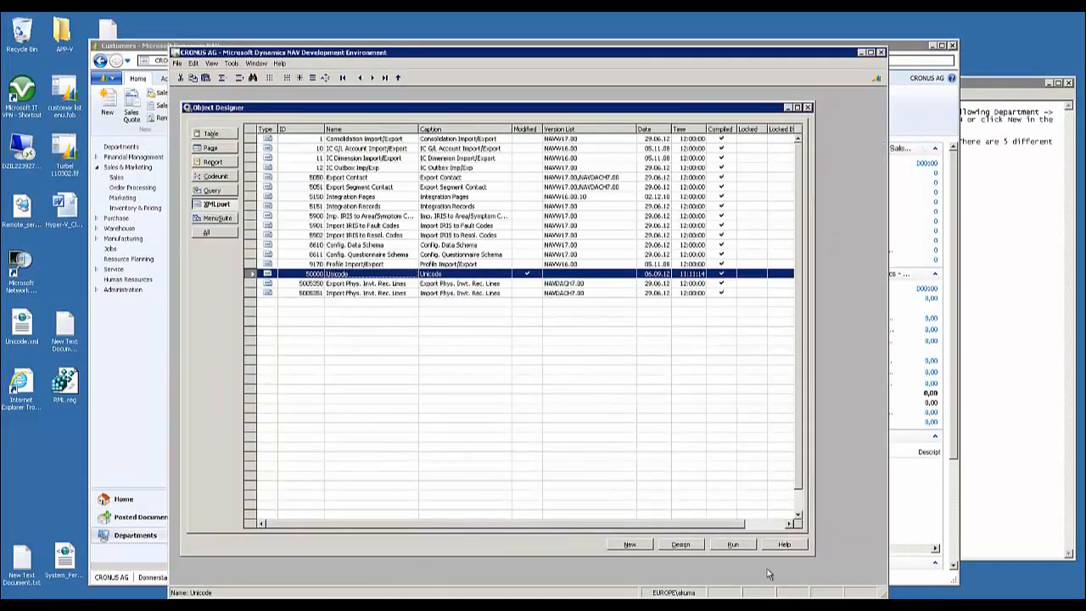
pyautogui.click(741, 548)
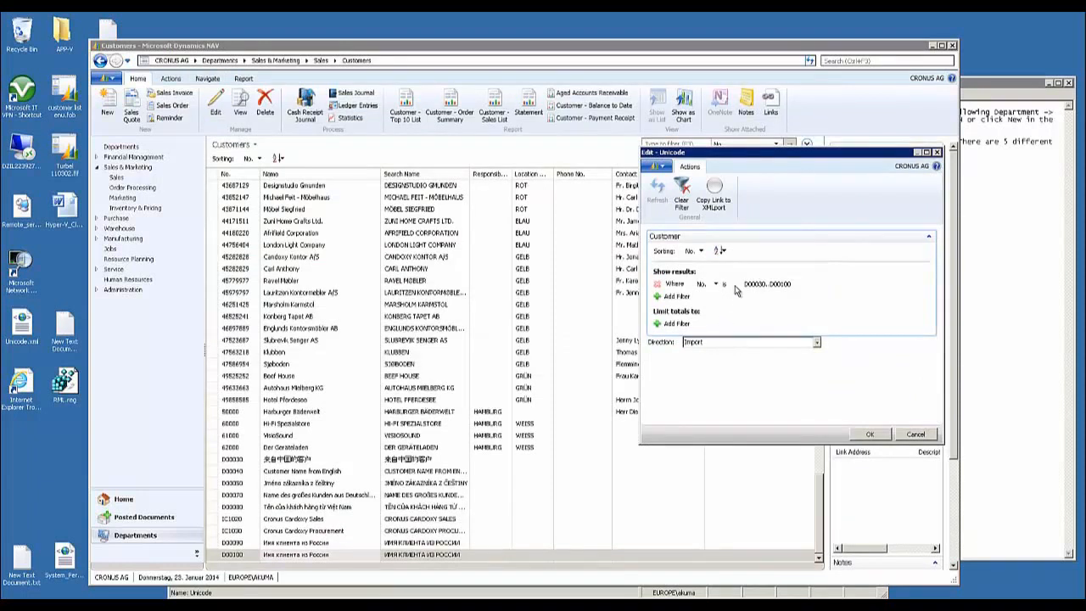
pyautogui.click(873, 434)
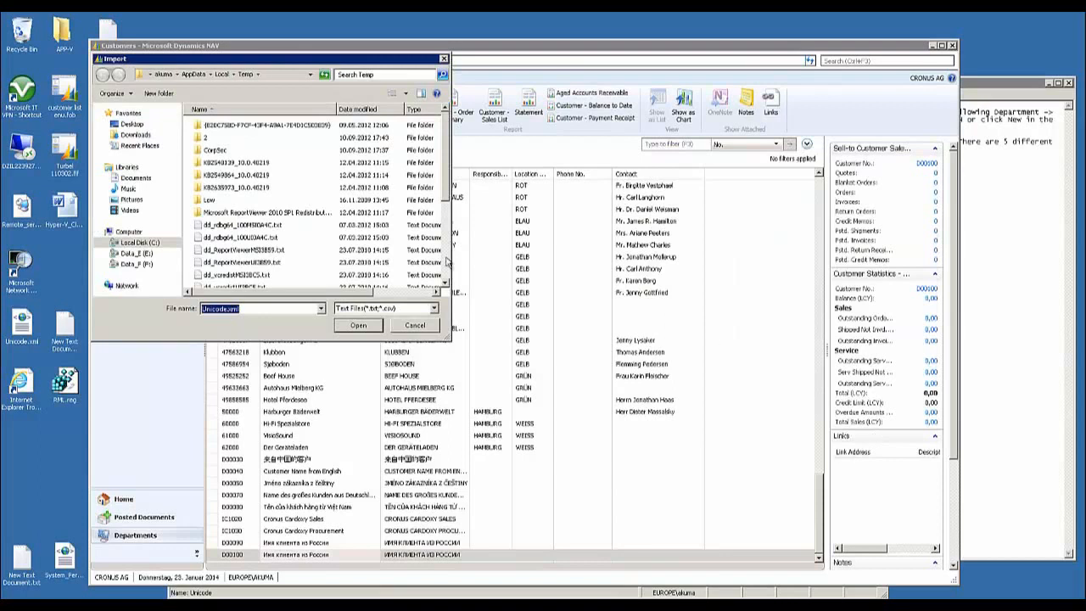
# Import Unicode.xml from the Desktop with the All Files type and highlight the multilingual customers at the end of the customer list
pyautogui.click(132, 125)
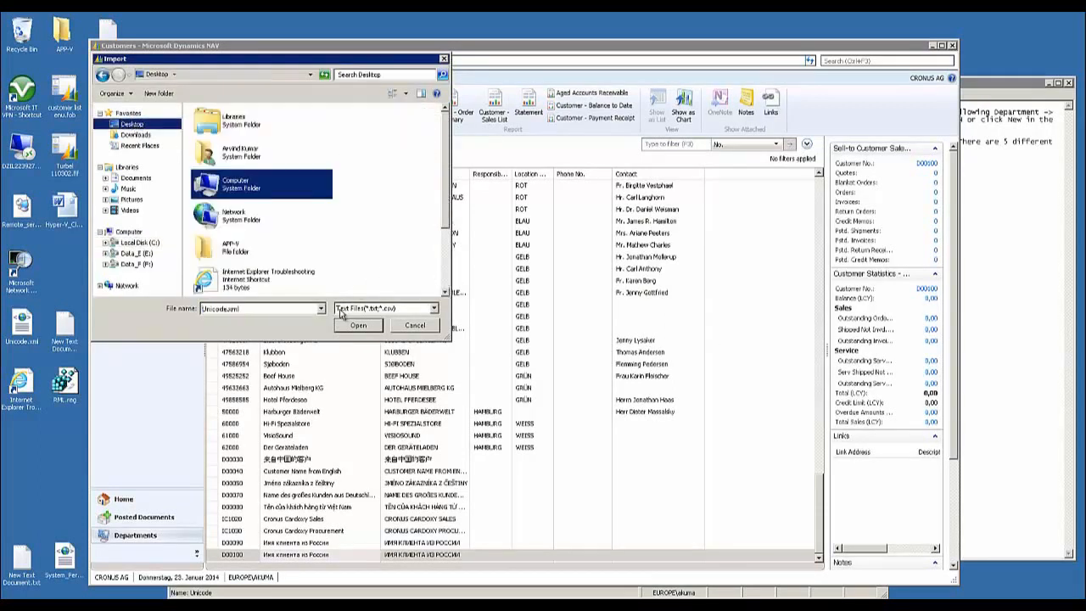
pyautogui.click(434, 309)
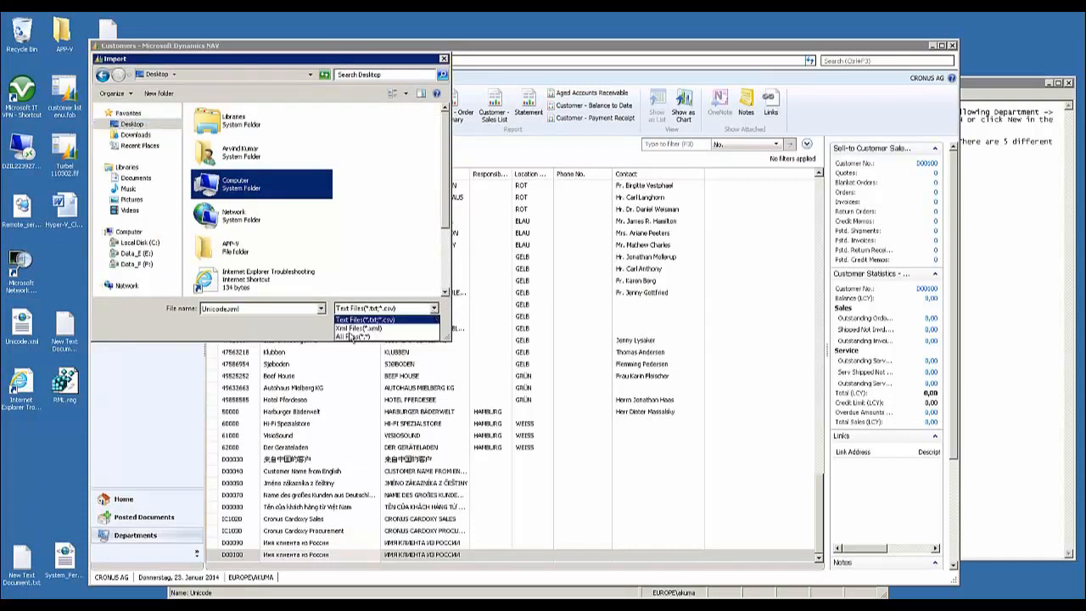
pyautogui.click(355, 338)
pyautogui.click(320, 248)
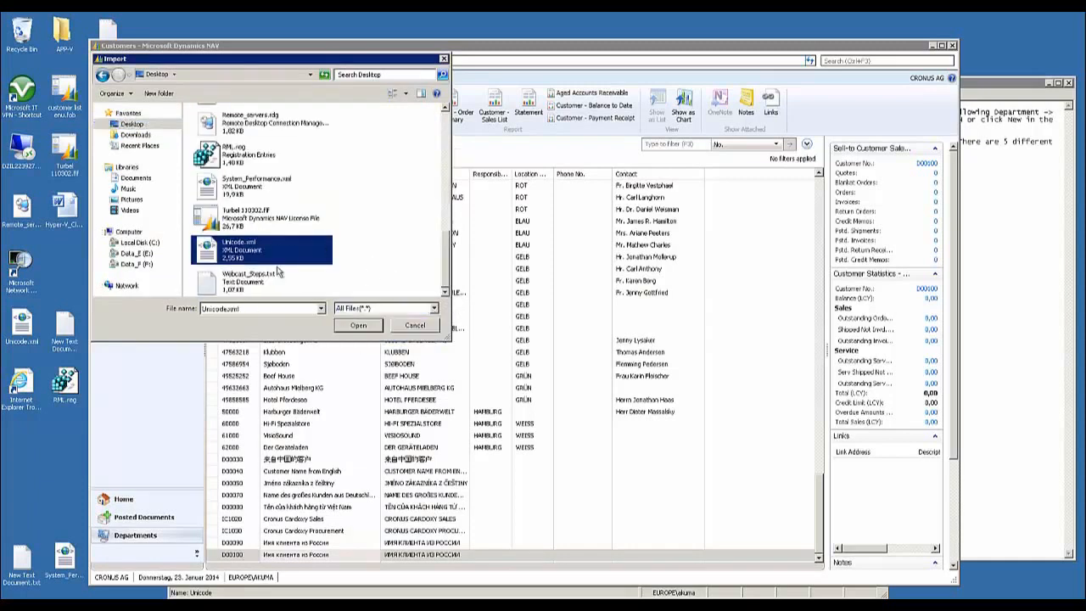
pyautogui.doubleClick(212, 254)
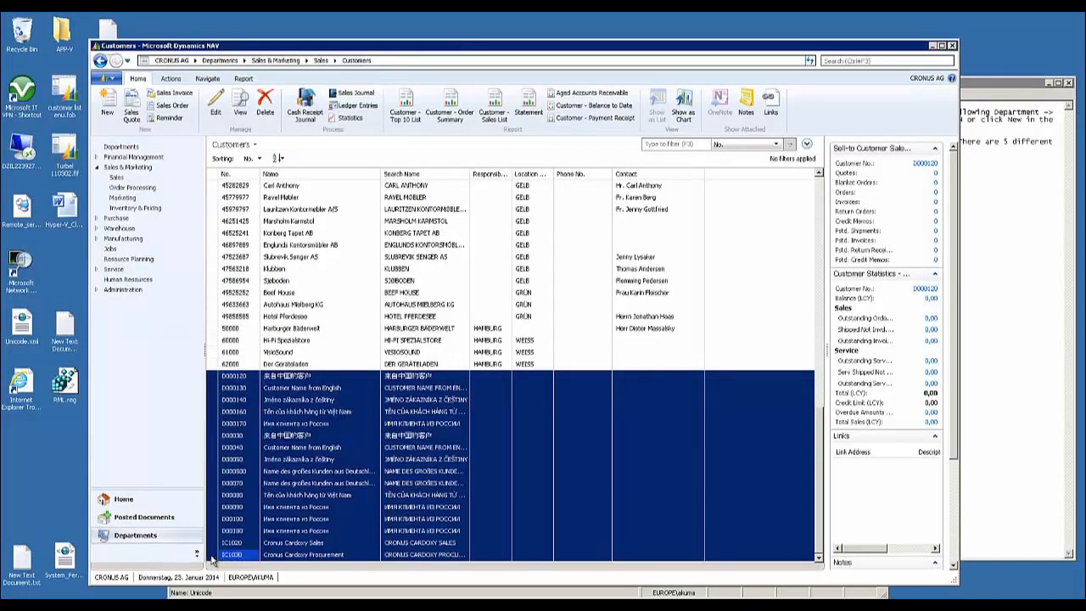
pyautogui.keyDown('shift'); pyautogui.click(218, 554); pyautogui.keyUp('shift')
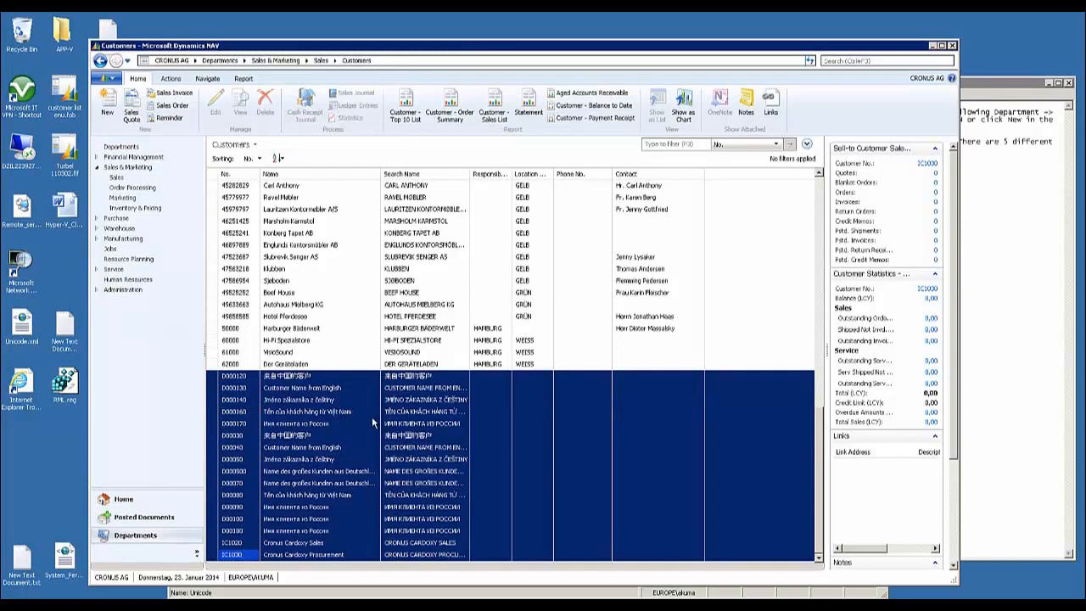
# Search for "customer", open the Customer - List report and preview it with its existing number filter
pyautogui.click(844, 59)
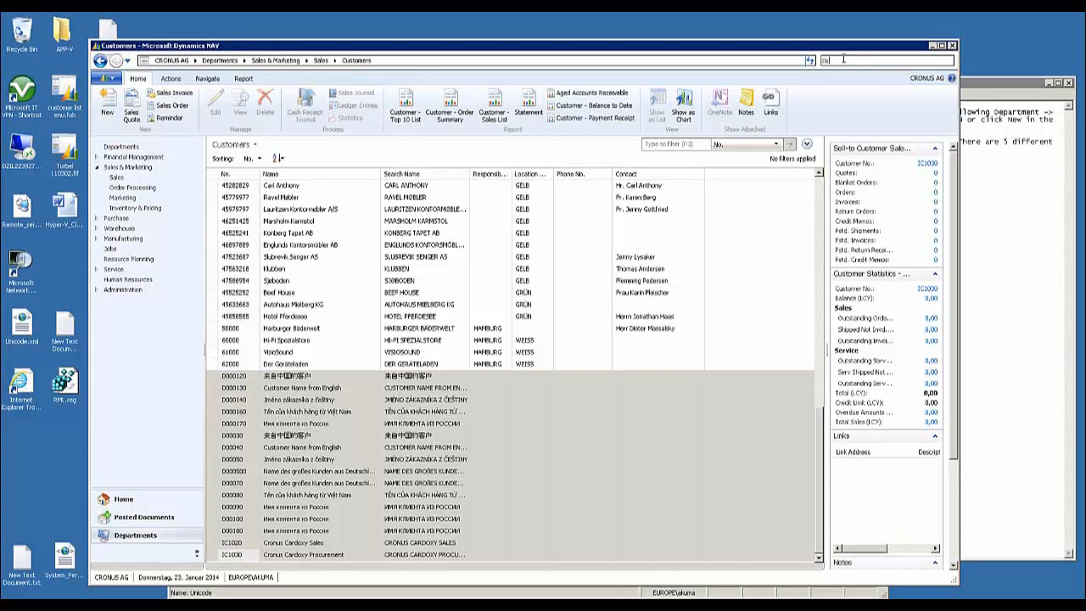
pyautogui.write('mer')
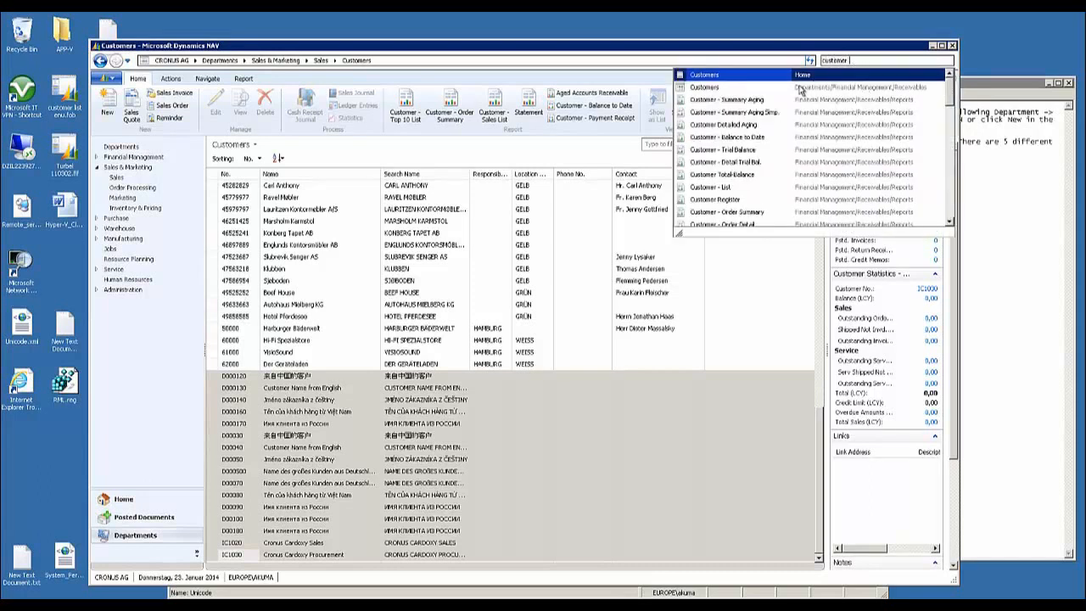
pyautogui.click(706, 189)
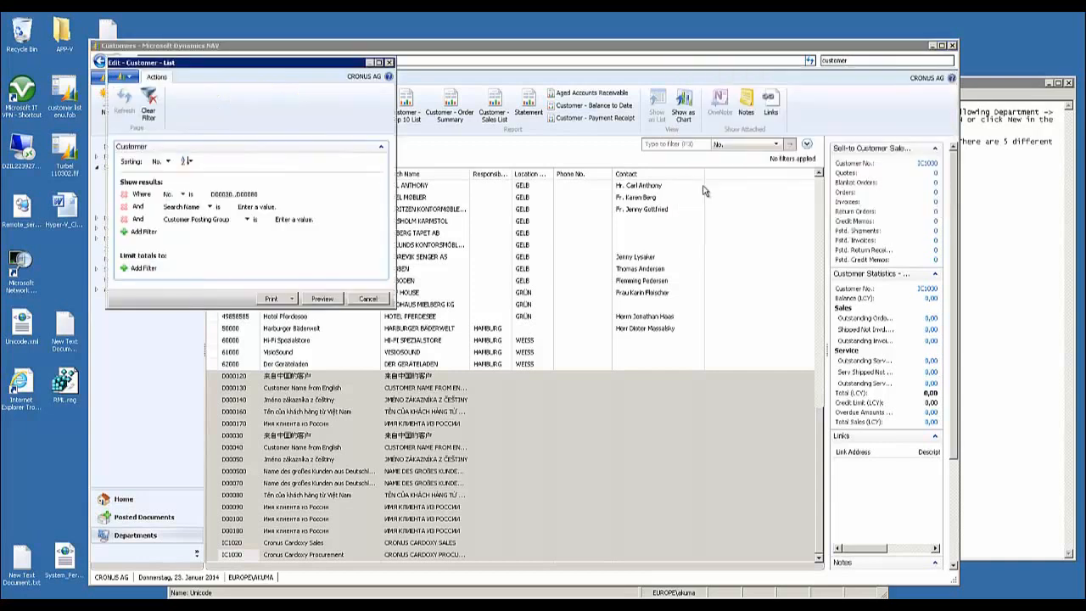
pyautogui.moveTo(270, 68); pyautogui.dragTo(445, 85)
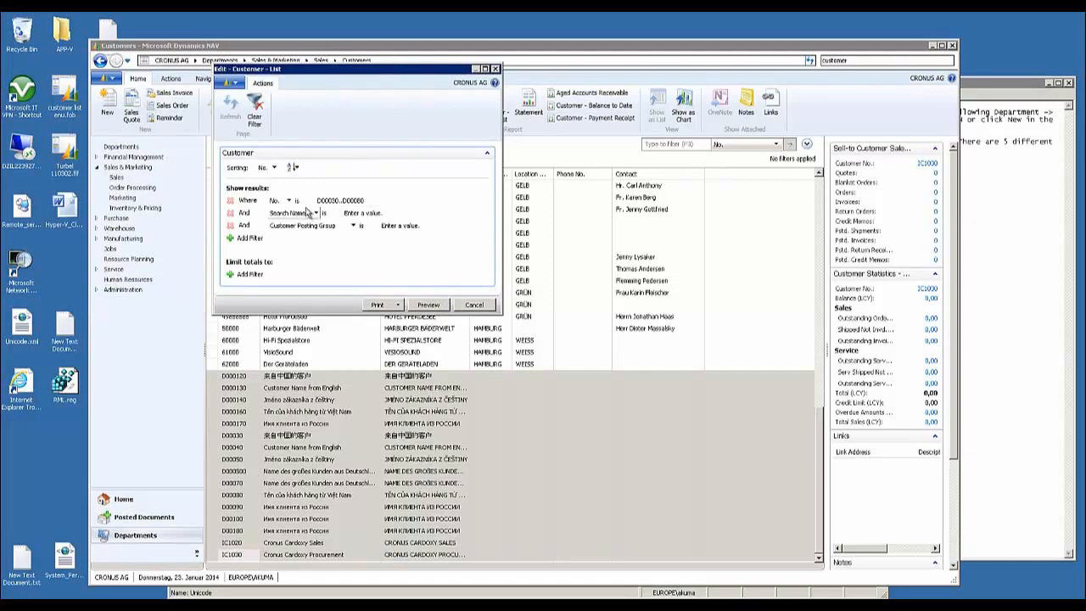
pyautogui.click(427, 305)
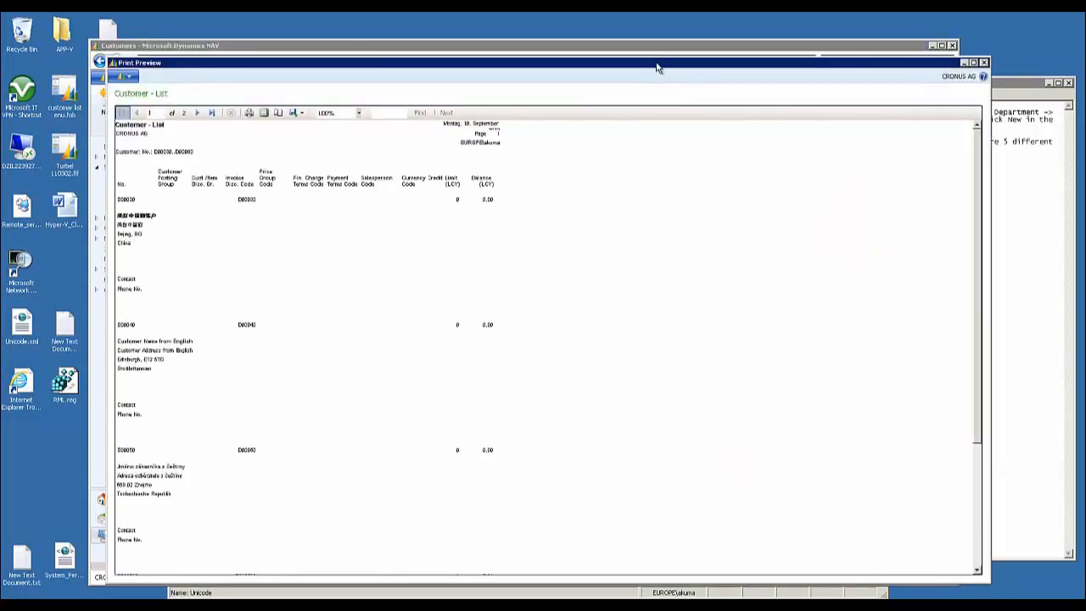
# Examine the multilingual customer names and addresses on both pages of the Customer - List preview and close it
pyautogui.moveTo(659, 63); pyautogui.dragTo(677, 52)
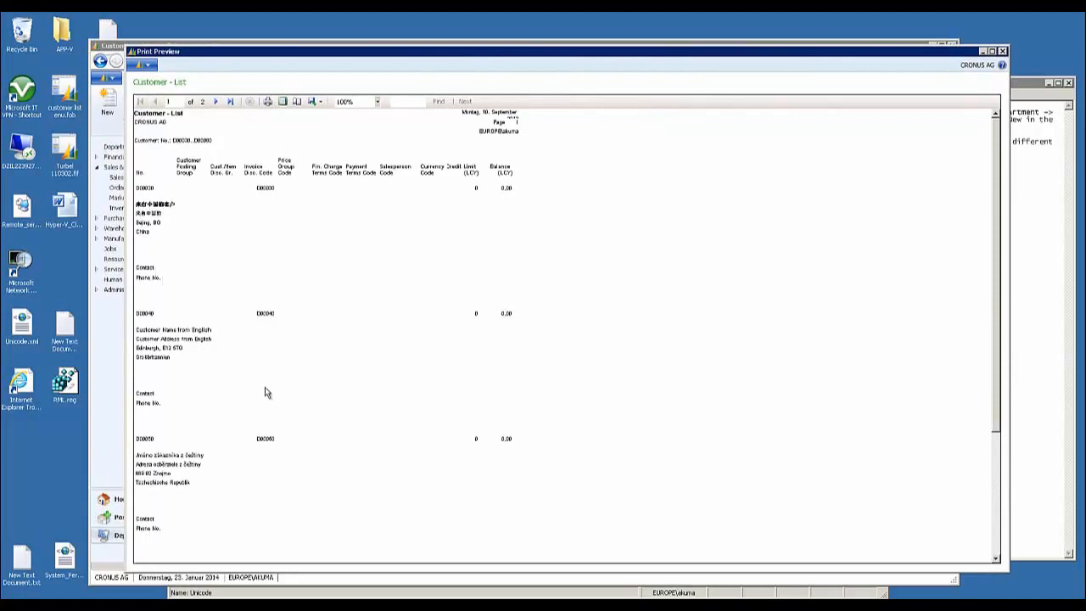
pyautogui.scroll(-10, 265, 390)
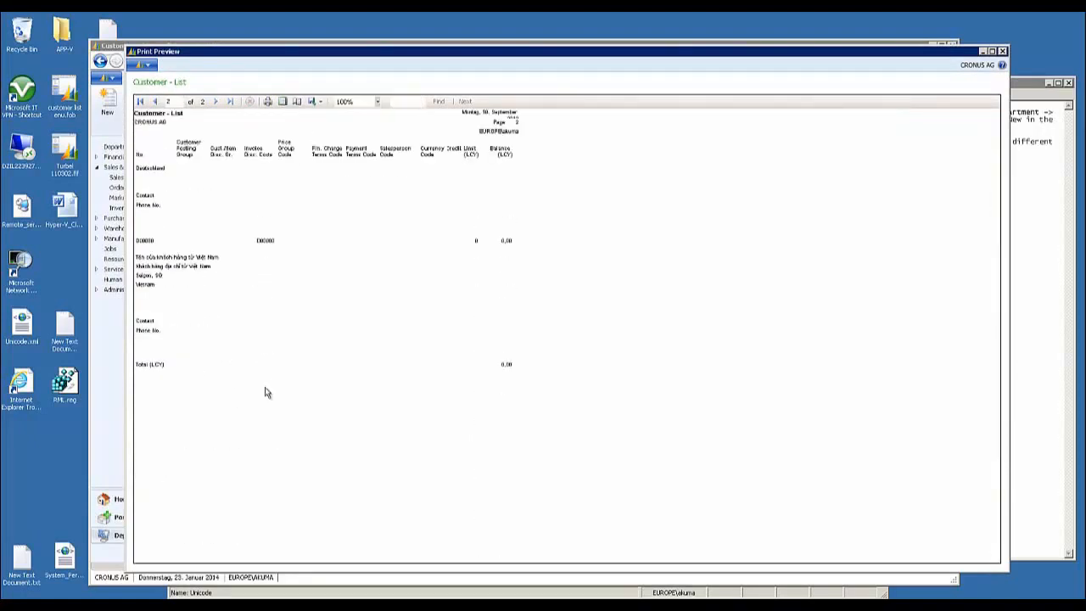
pyautogui.click(1001, 50)
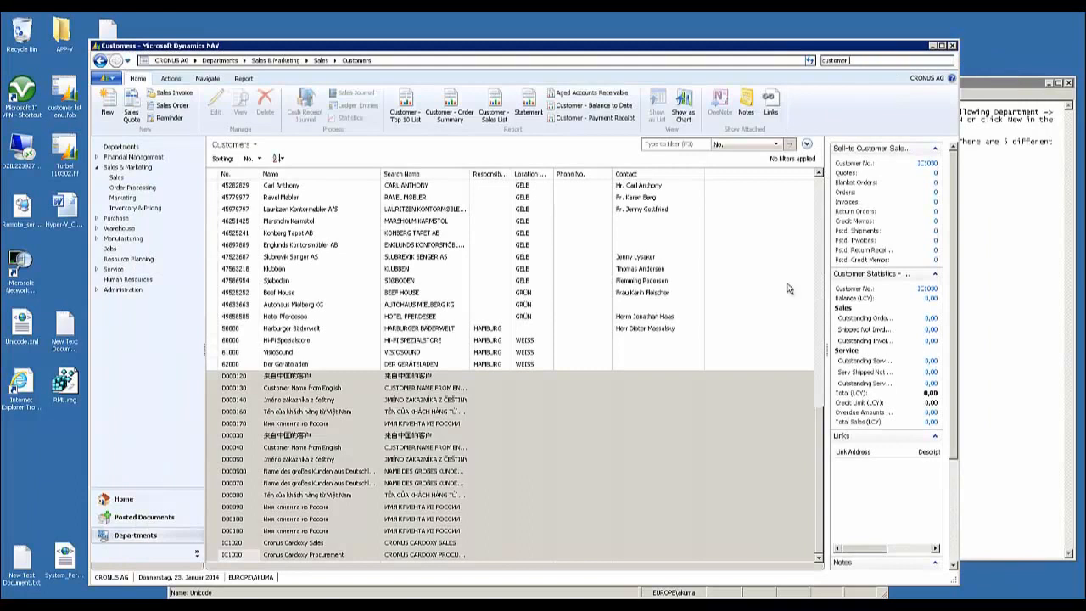